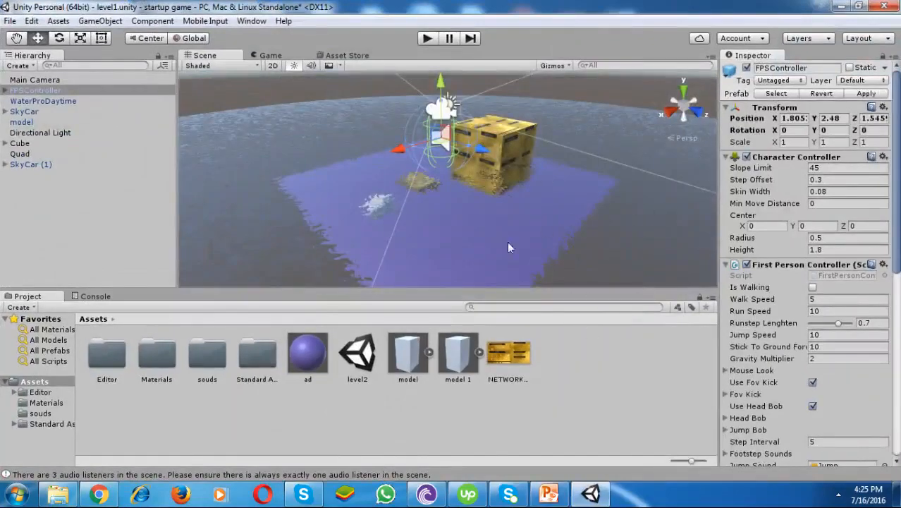
Review the tag choices of the FPSController and the layer choices of WaterProDaytime
click(782, 80)
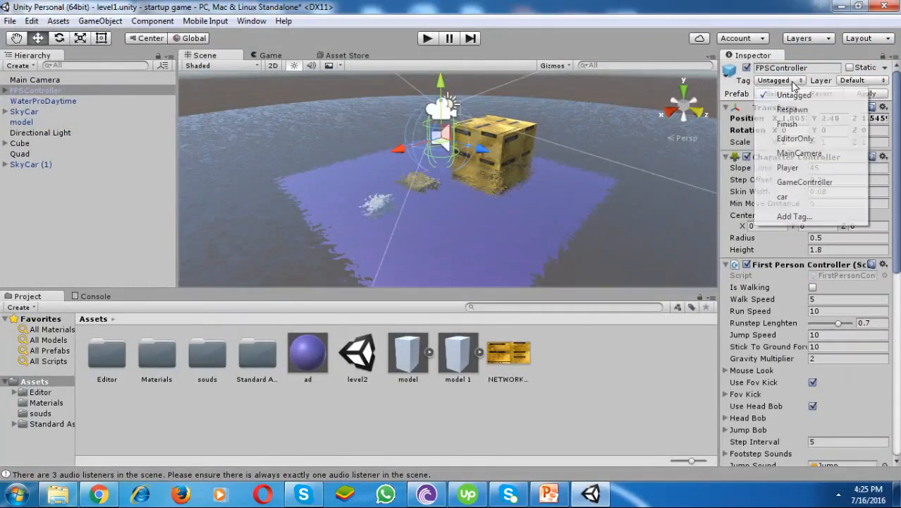
click(675, 175)
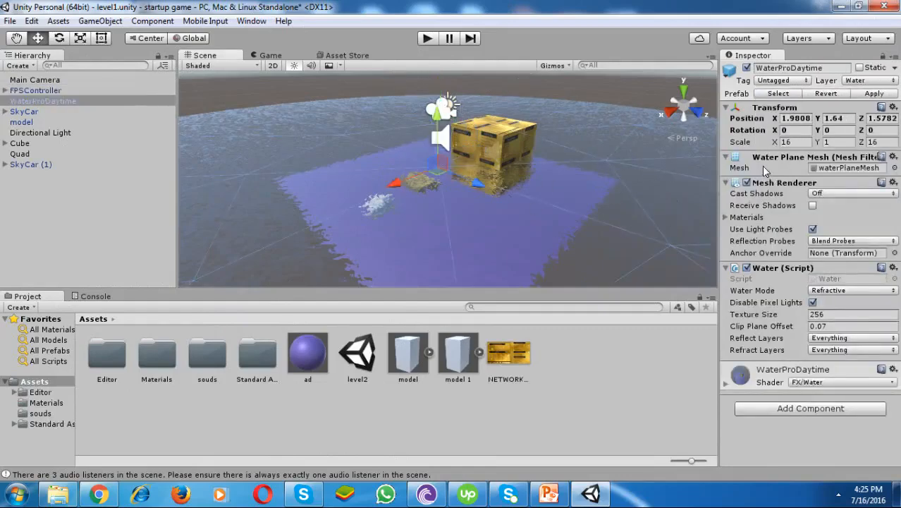
click(549, 494)
click(550, 494)
click(857, 81)
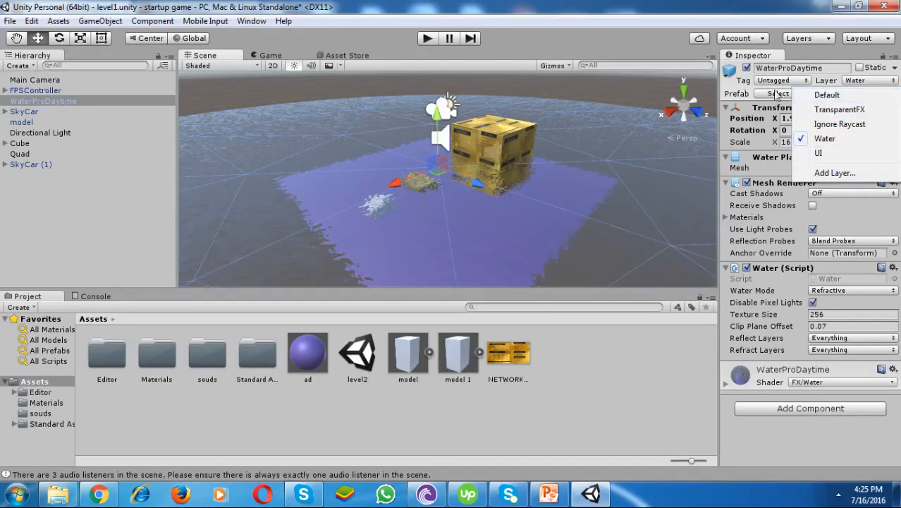
click(617, 244)
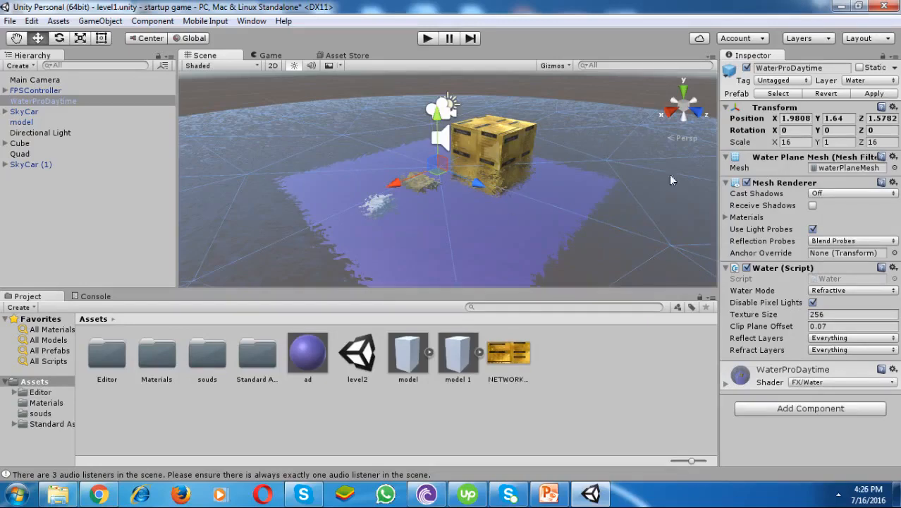
Switch the WaterProDaytime object's layer to Default and finally to TransparentFX
click(871, 80)
click(841, 98)
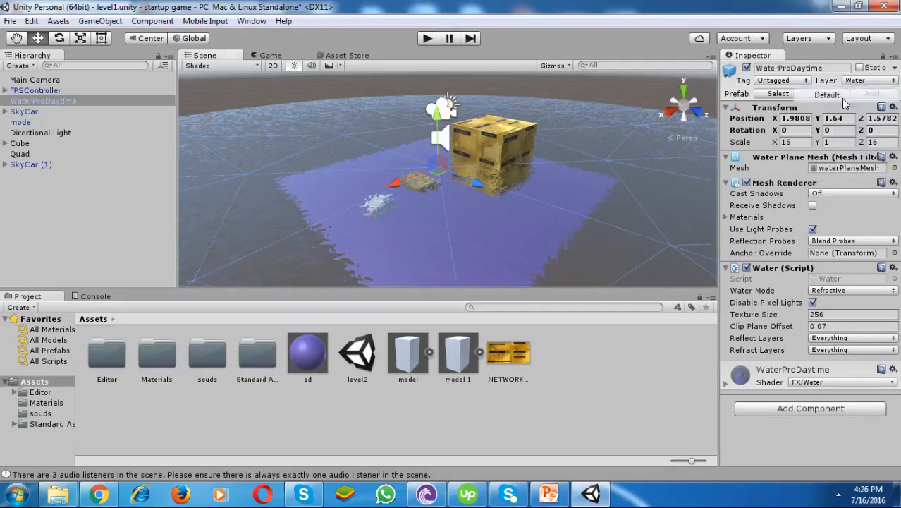
scroll(540, 192, down, 3)
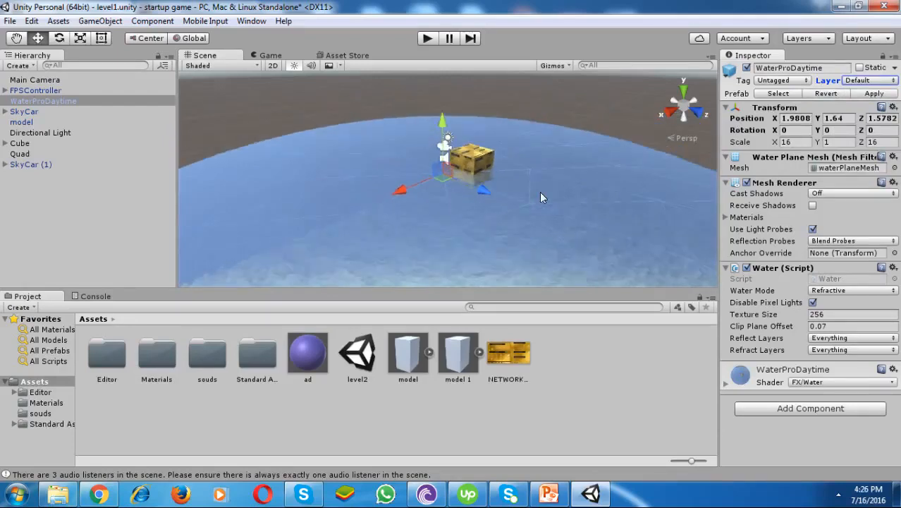
scroll(540, 192, down, 5)
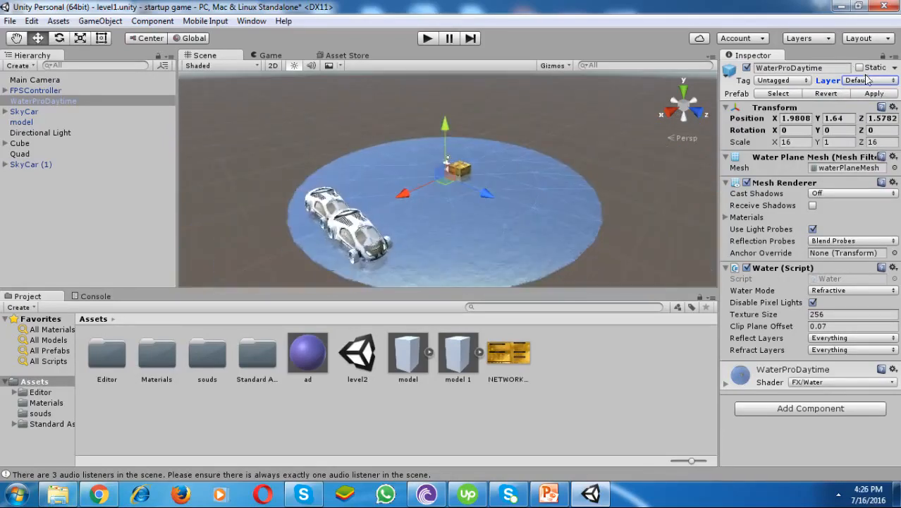
click(869, 80)
click(847, 110)
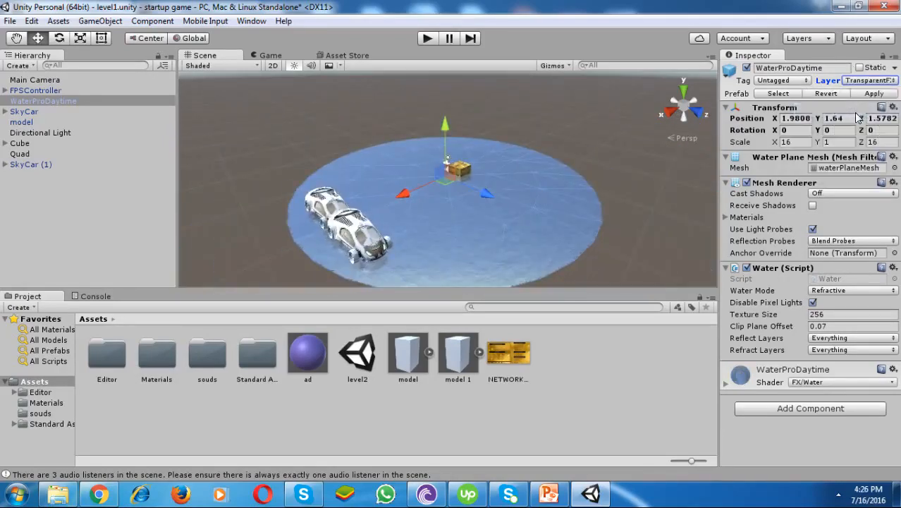
Add a new layer named "terrain" as User Layer 8
click(859, 80)
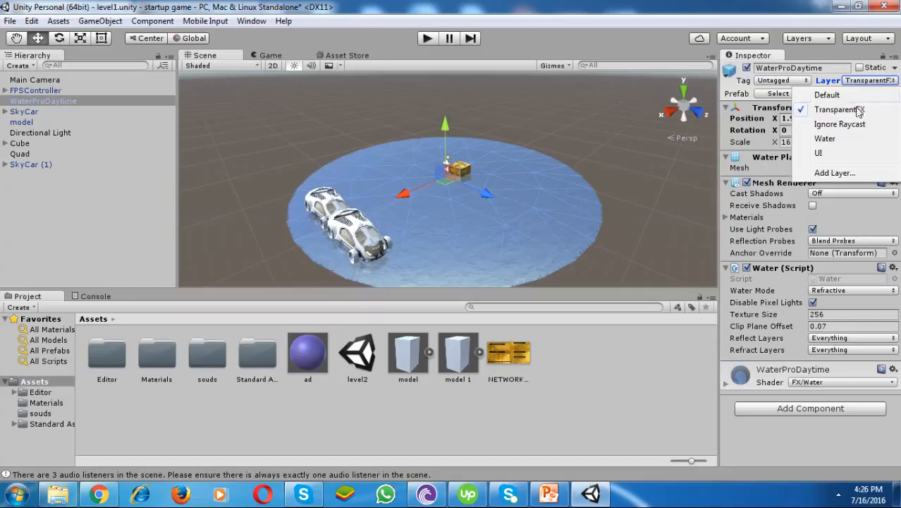
click(835, 174)
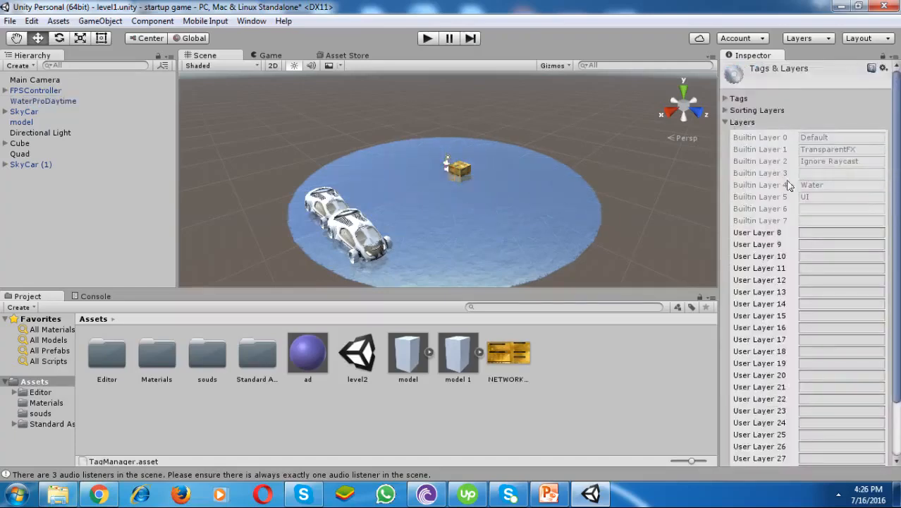
click(818, 234)
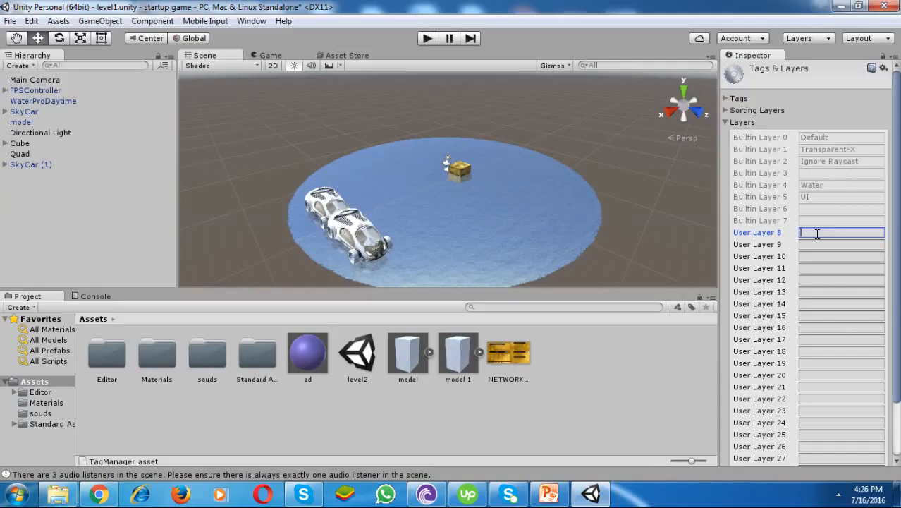
text(terrain)
click(779, 239)
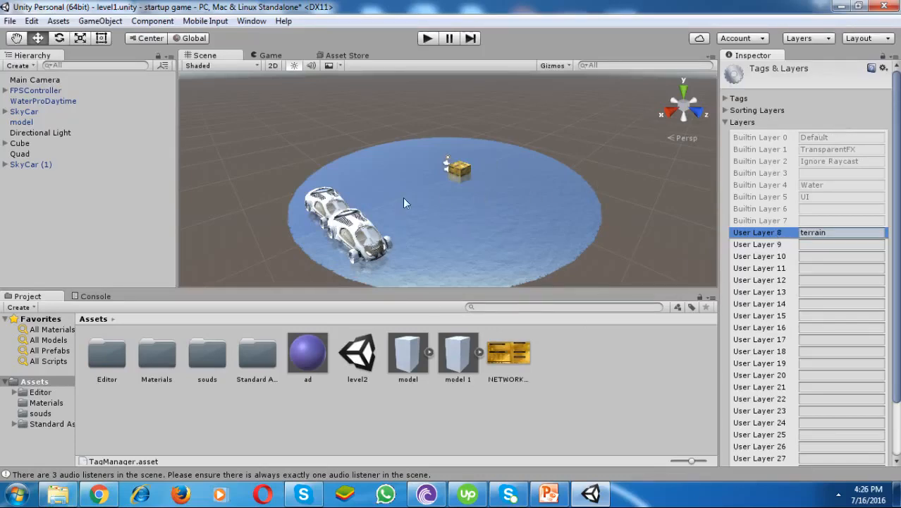
Assign the Main Camera to the terrain layer
click(371, 225)
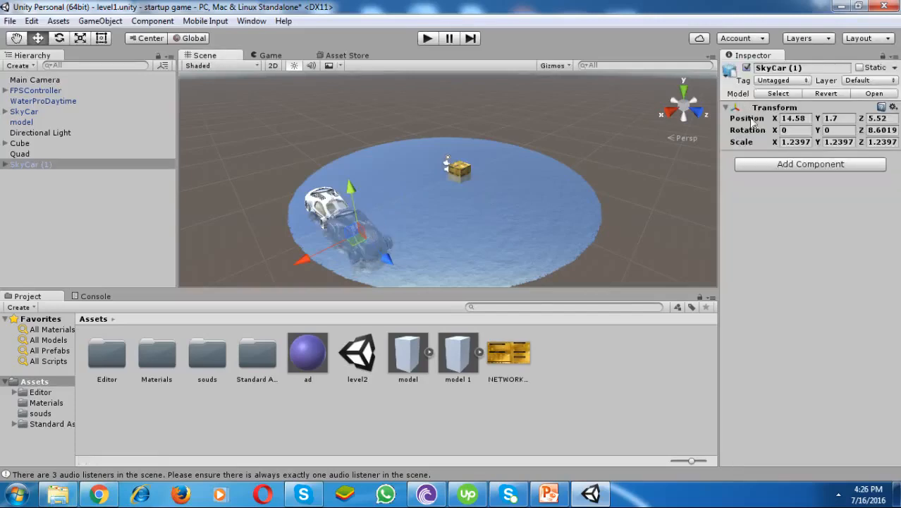
click(41, 81)
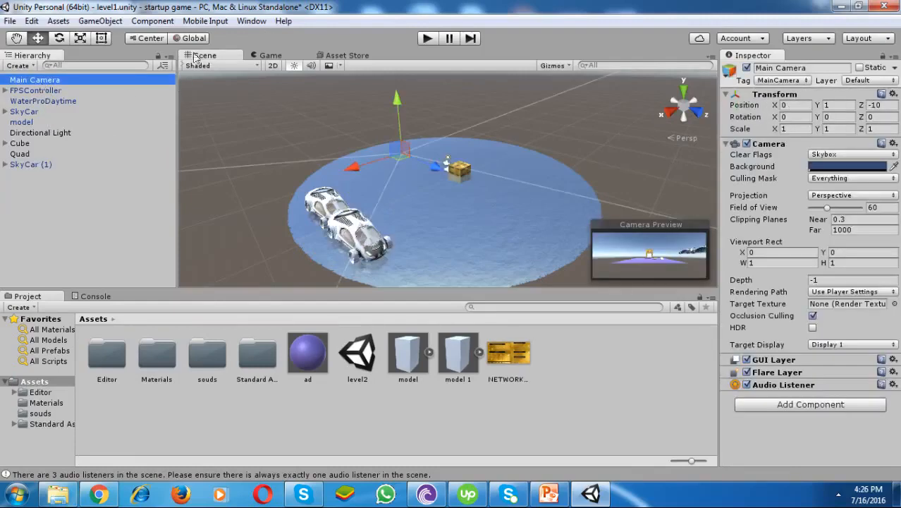
click(872, 83)
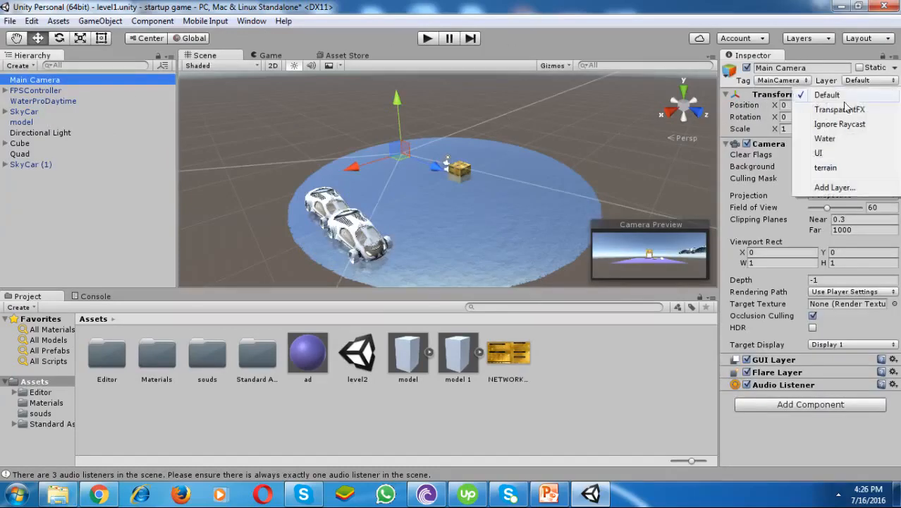
click(832, 169)
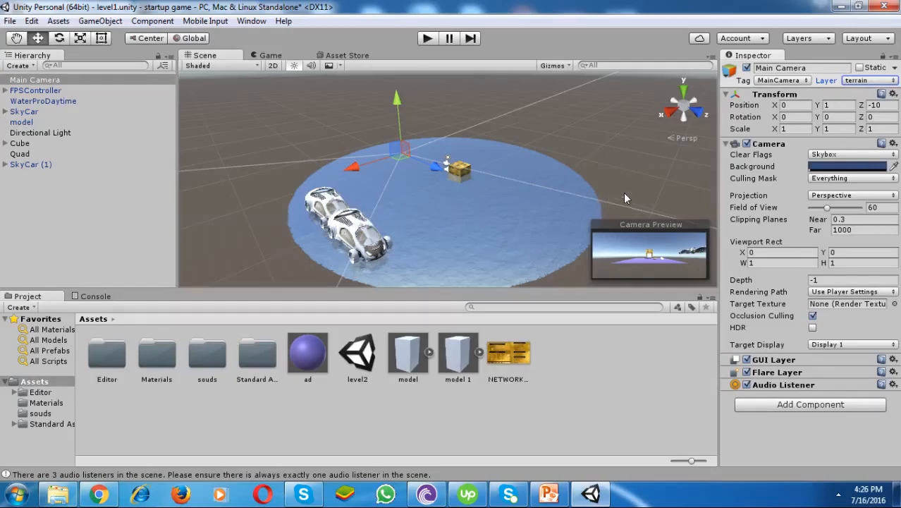
Limit the Main Camera's culling mask to terrain by excluding UI, Water, Ignore Raycast, TransparentFX and Default
click(819, 179)
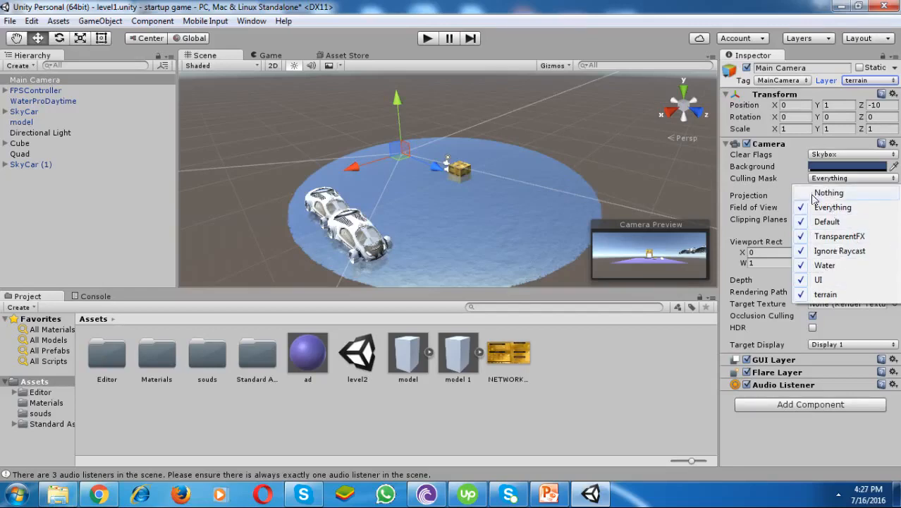
click(806, 294)
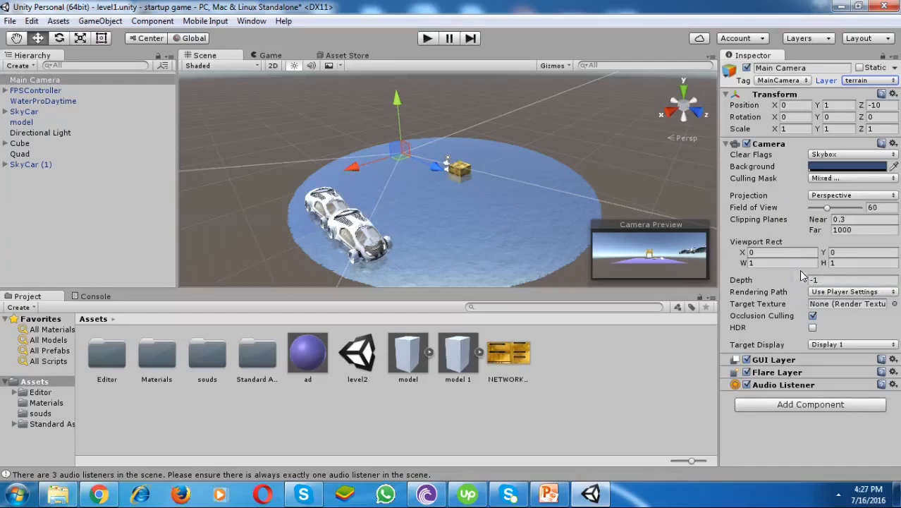
click(822, 178)
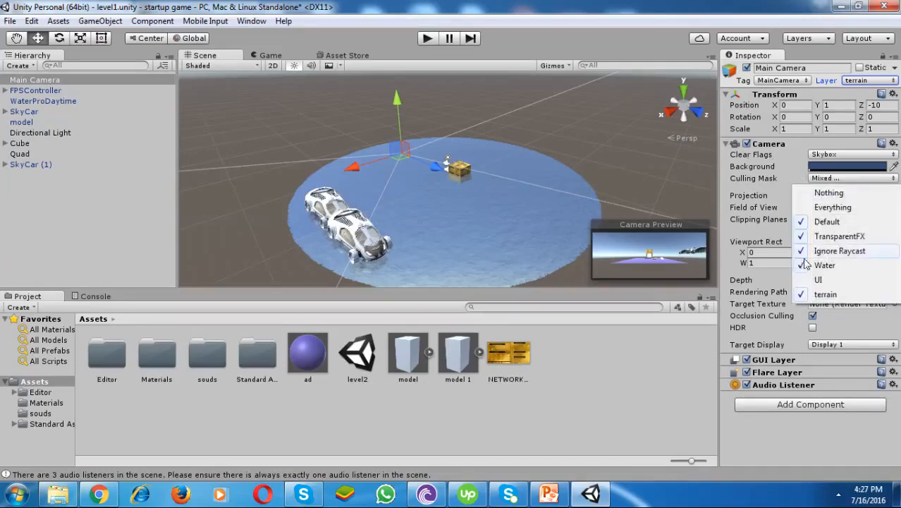
click(807, 264)
click(831, 176)
click(808, 251)
click(830, 178)
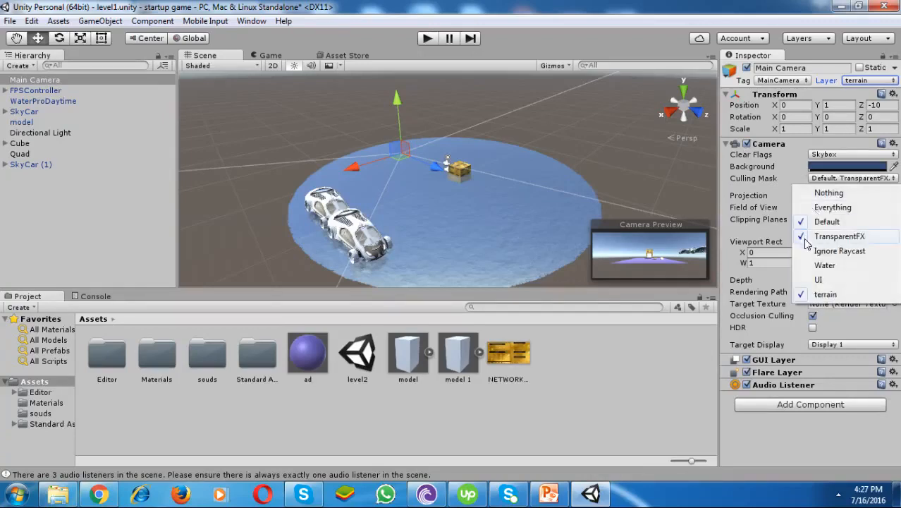
click(808, 240)
click(827, 179)
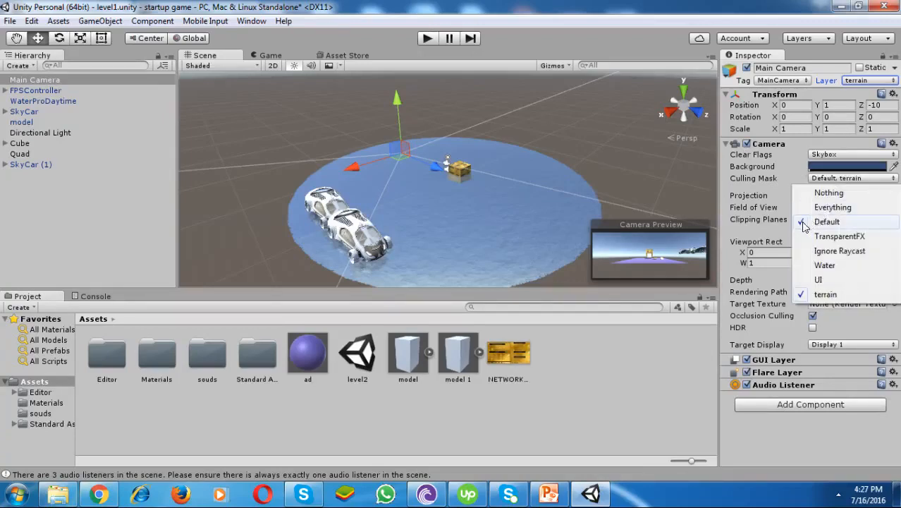
click(805, 225)
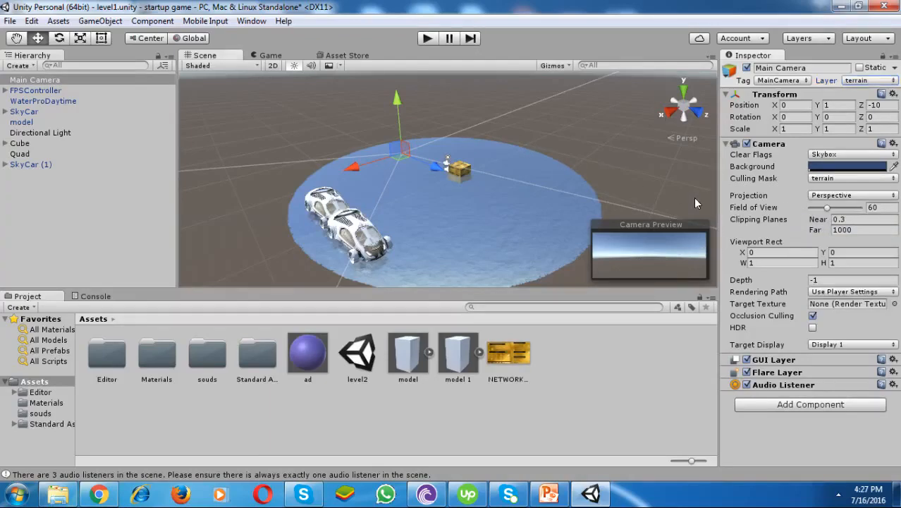
Toggle the terrain layer's visibility in the scene off and back on
click(676, 166)
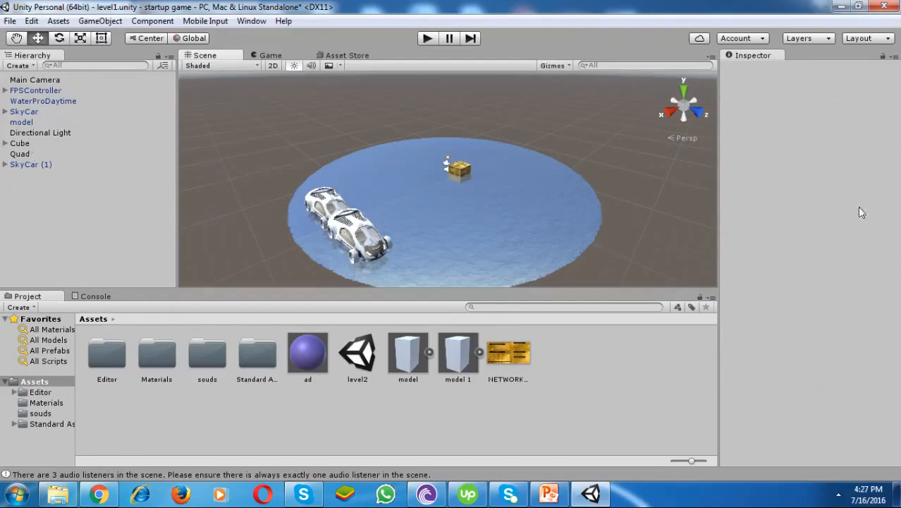
click(810, 37)
click(815, 137)
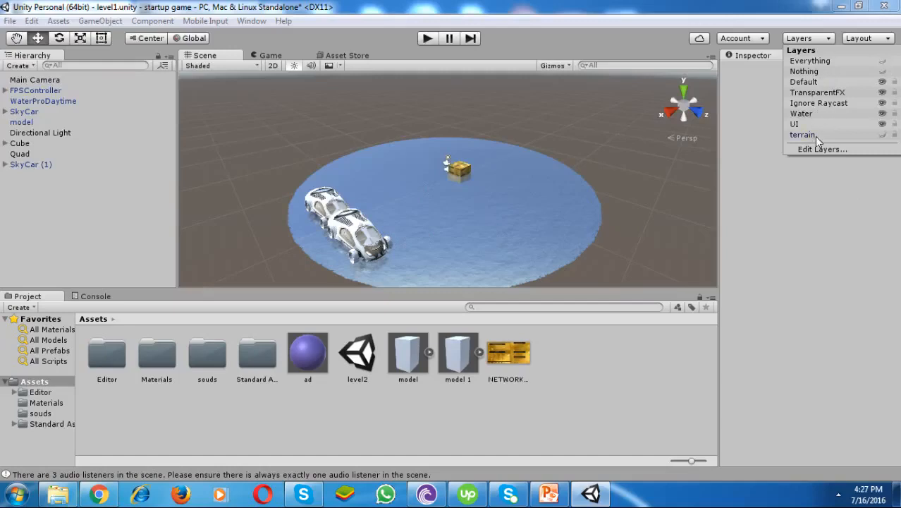
click(815, 136)
click(814, 136)
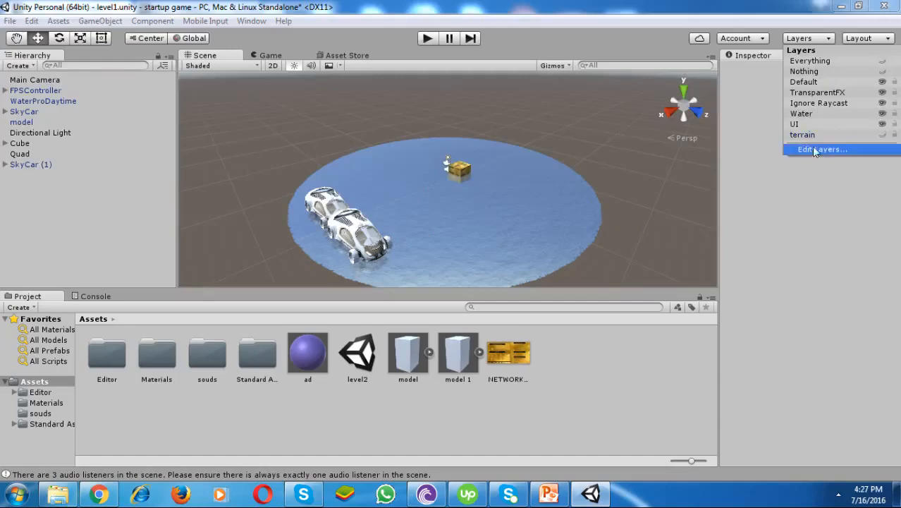
click(811, 136)
click(838, 224)
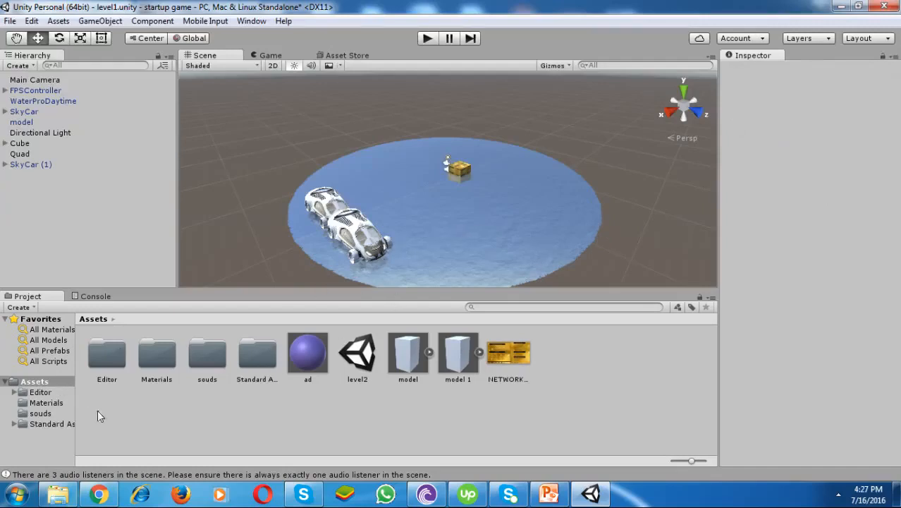
Add a Terrain 3D object to the scene and assign it to the terrain layer
click(34, 381)
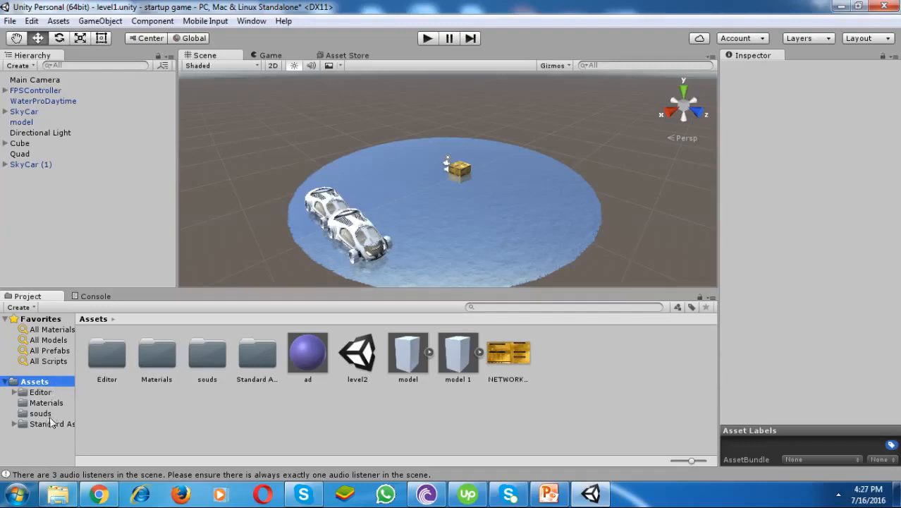
click(48, 423)
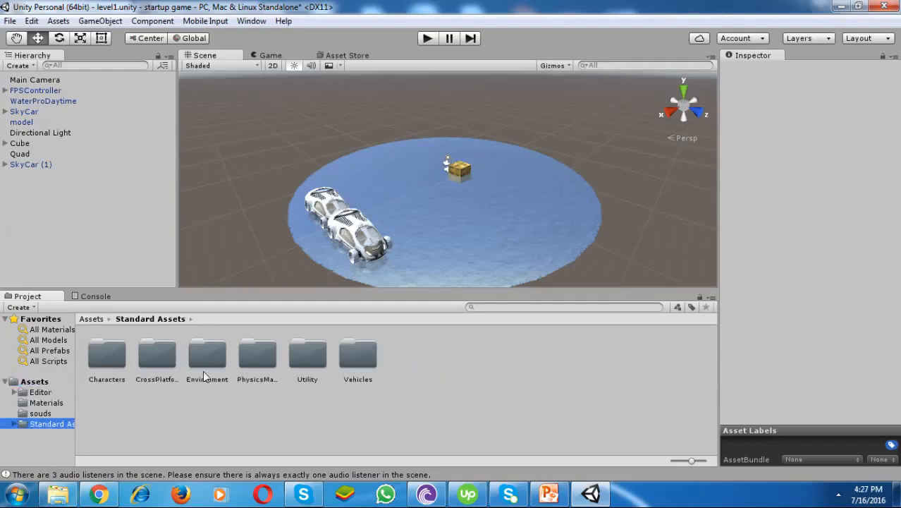
click(152, 22)
mouse_move(112, 21)
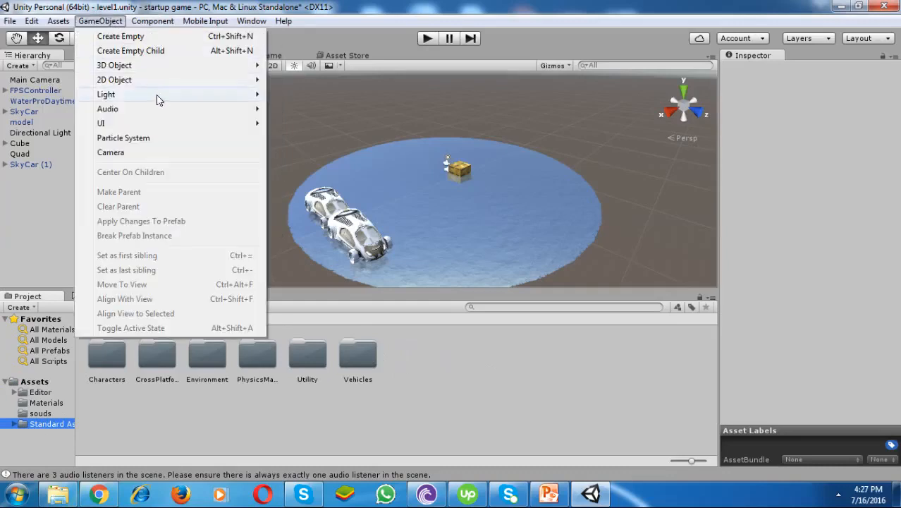
mouse_move(267, 70)
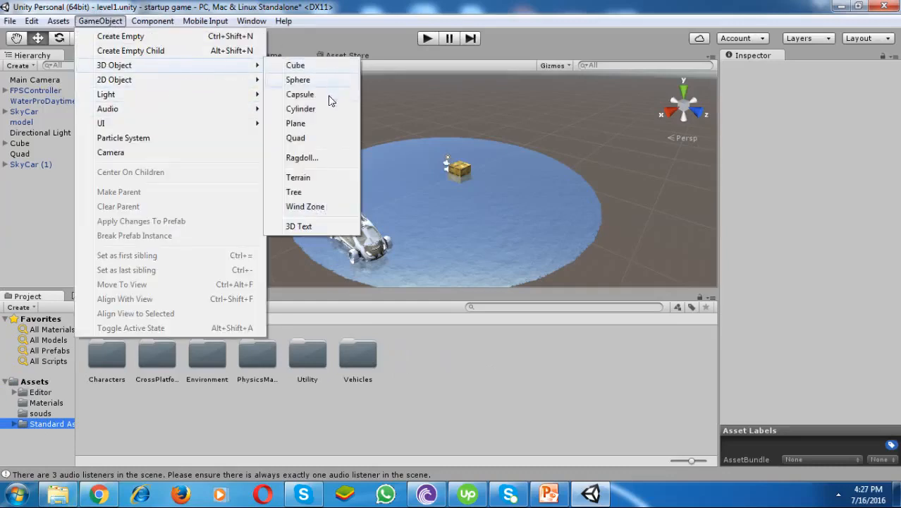
click(327, 179)
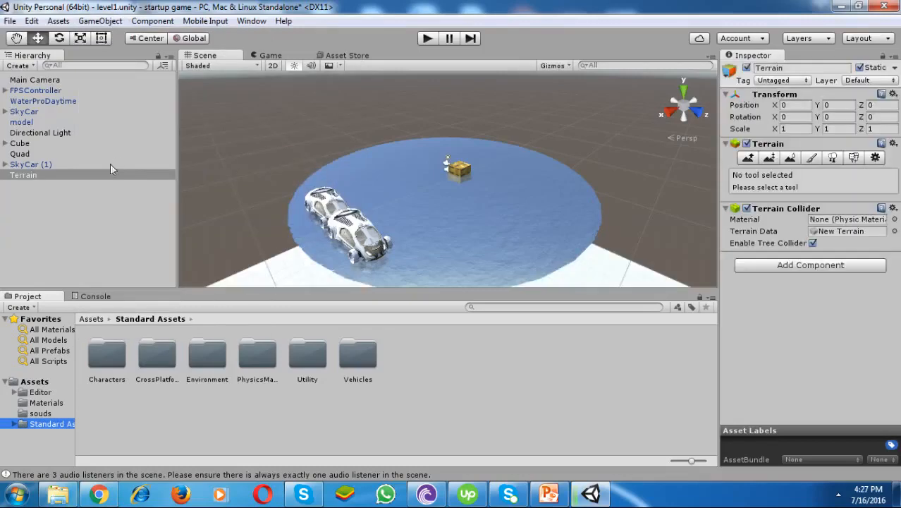
click(872, 81)
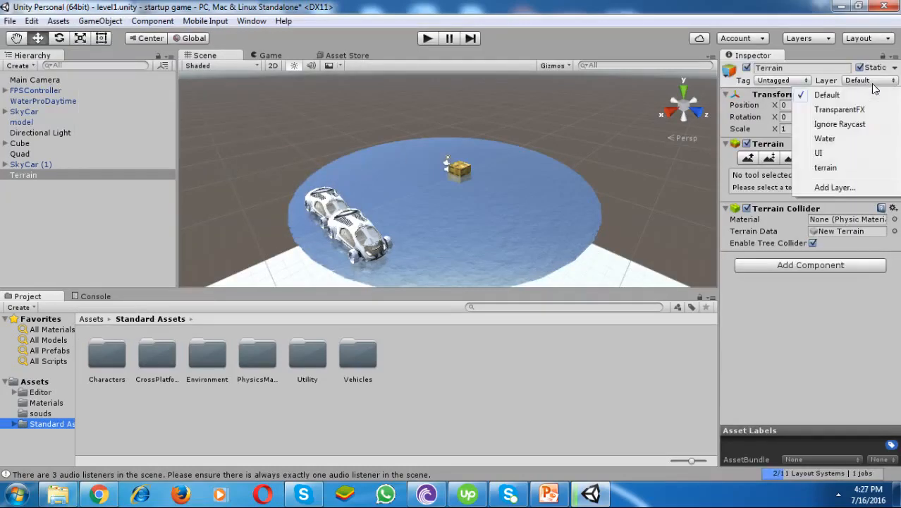
click(839, 167)
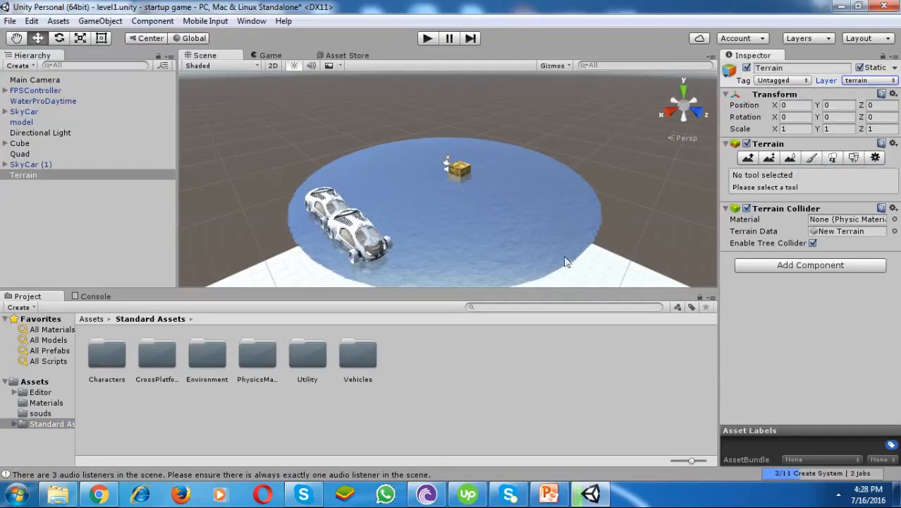
Select the Main Camera and check its preview of the new terrain
click(600, 235)
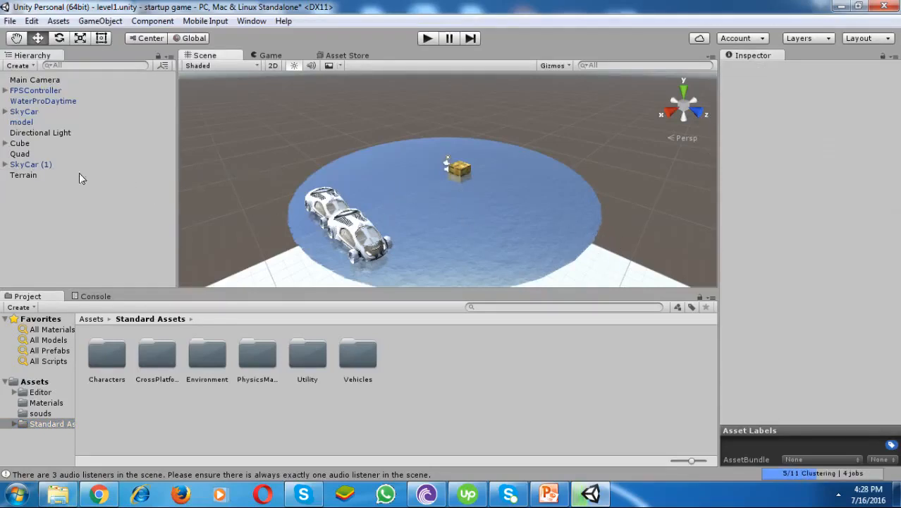
click(40, 86)
click(45, 81)
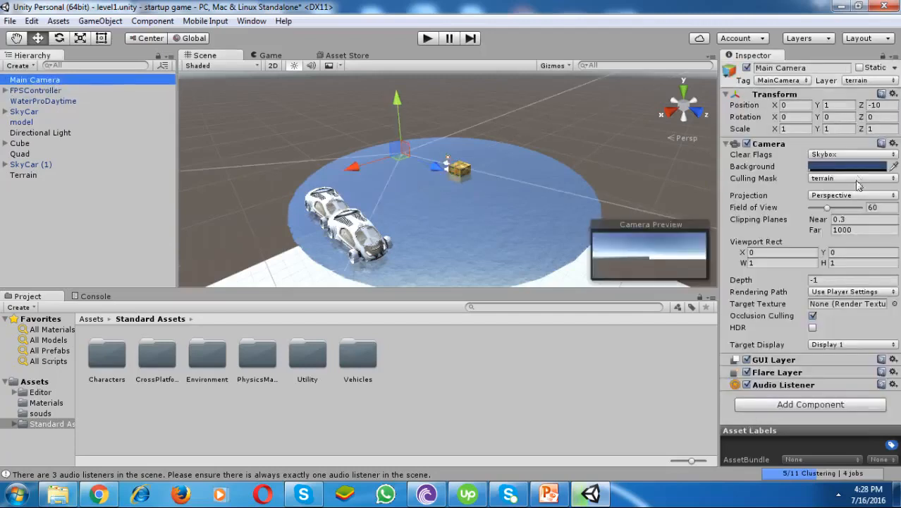
Review the Main Camera's culling mask options and check the topic list on the PowerPoint slide before returning to Unity
click(821, 178)
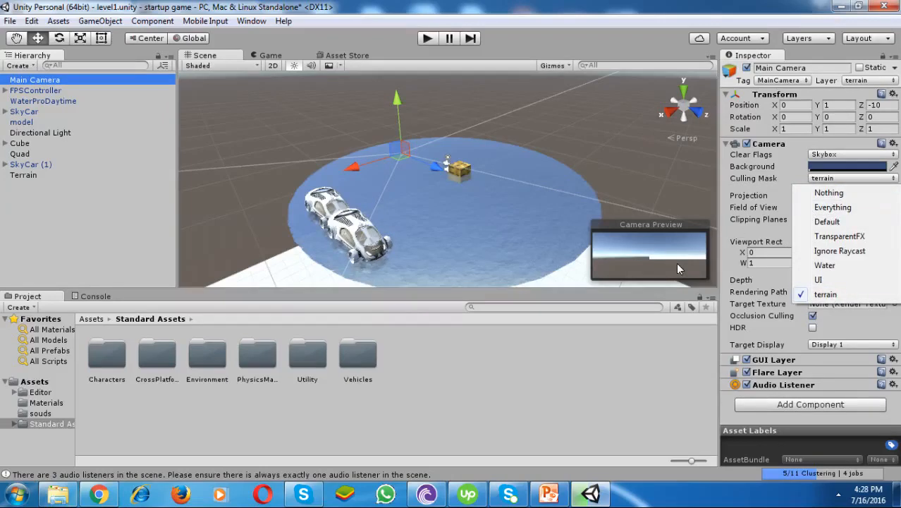
click(773, 207)
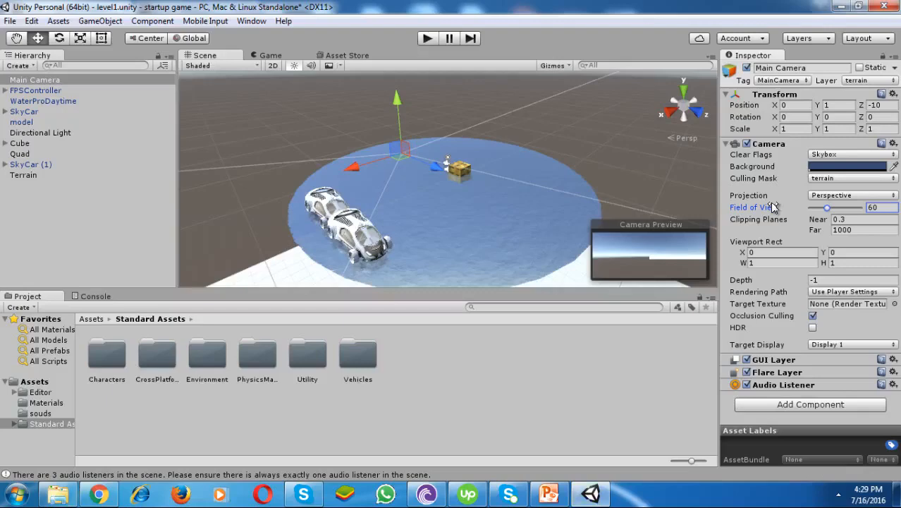
click(545, 498)
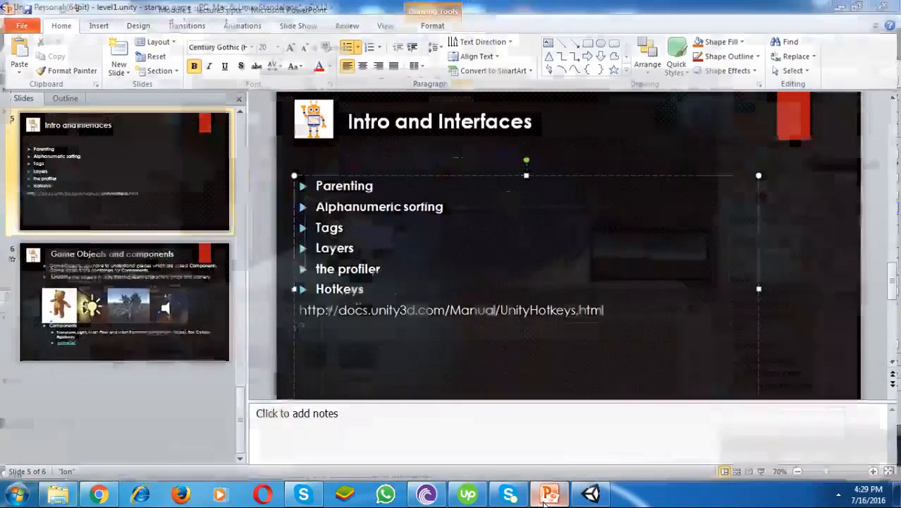
click(591, 493)
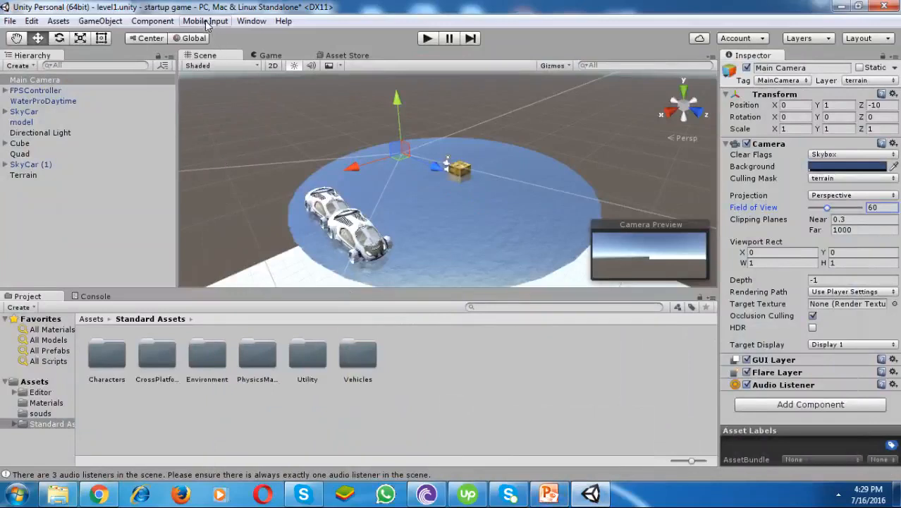
Open the Profiler over the lower part of the editor and record a run of the game, pausing it
click(252, 21)
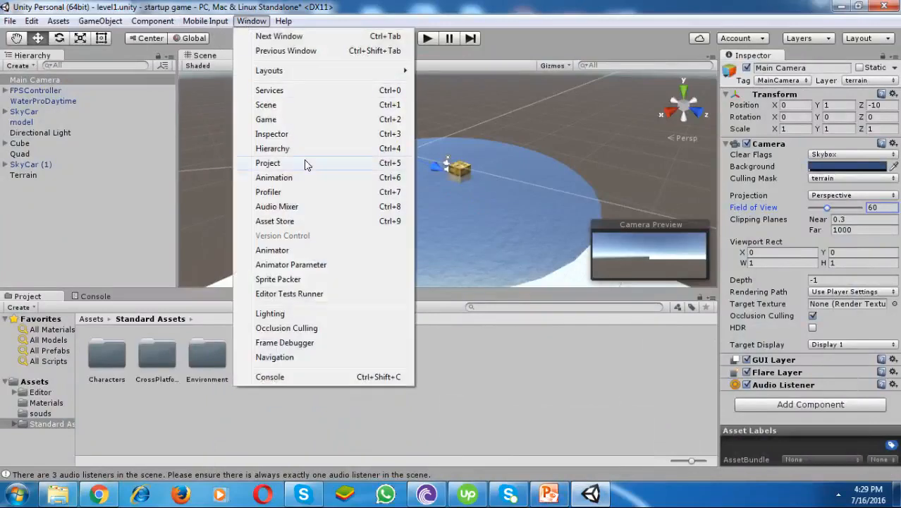
click(313, 193)
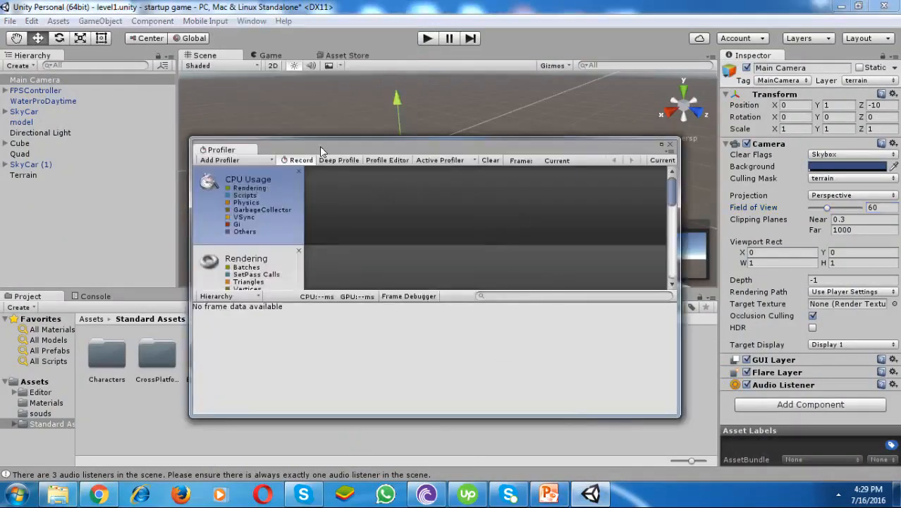
drag(319, 146, 337, 217)
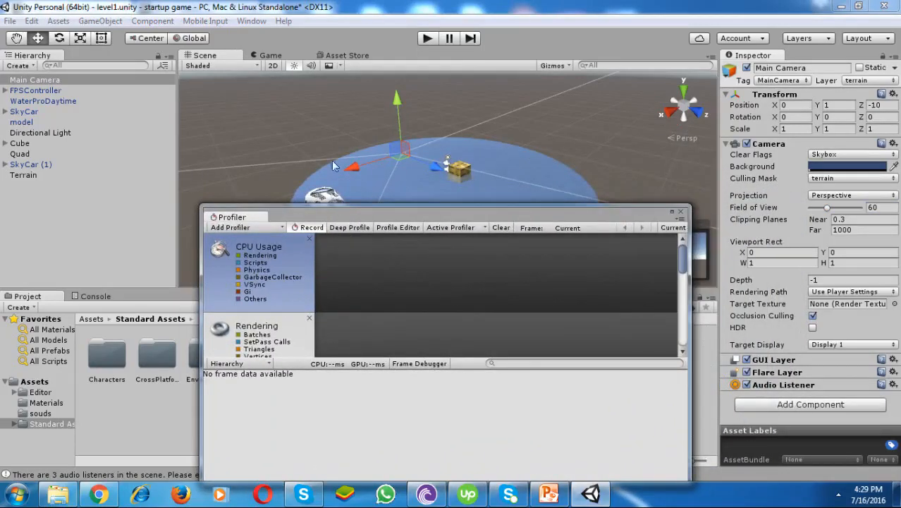
mouse_move(373, 213)
mouse_down()
mouse_move(425, 213)
mouse_move(379, 224)
mouse_up()
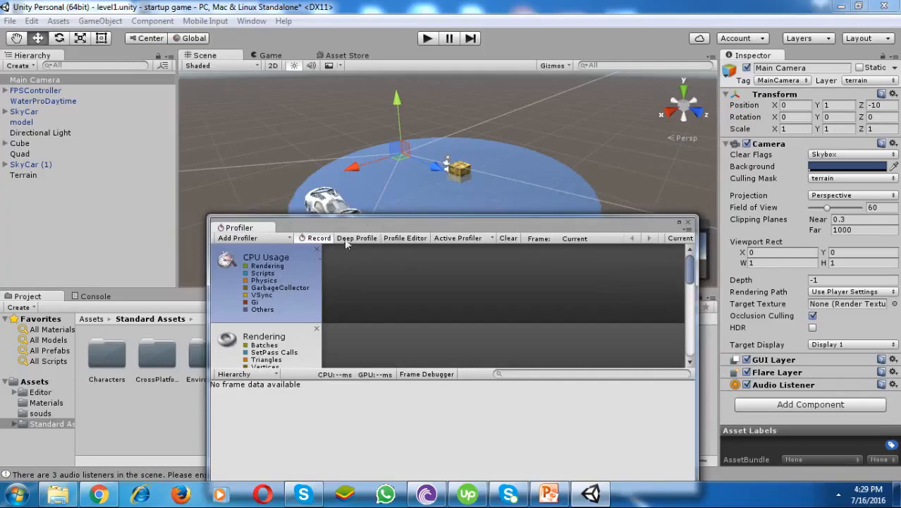
drag(413, 224, 364, 221)
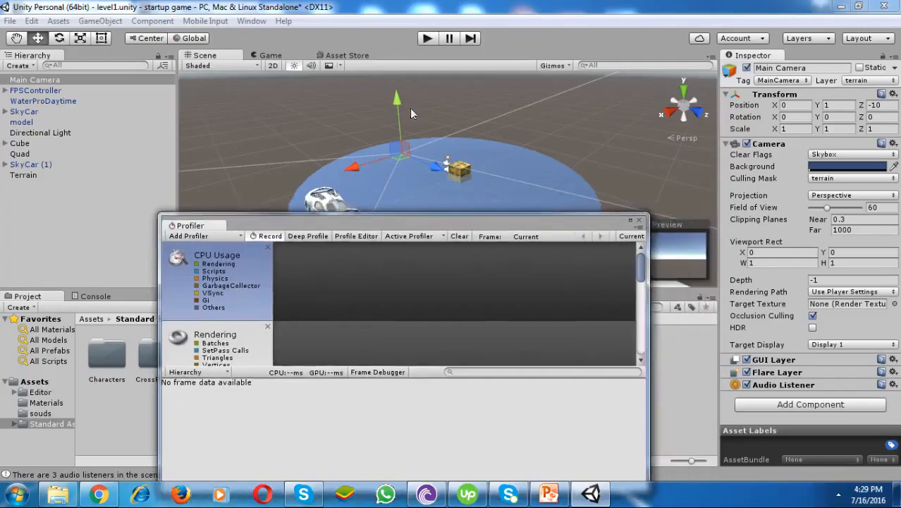
click(427, 39)
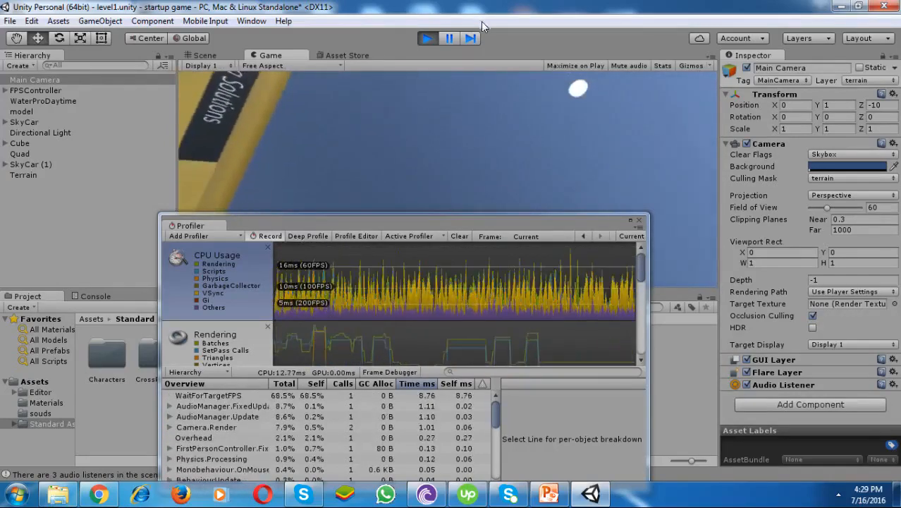
click(449, 38)
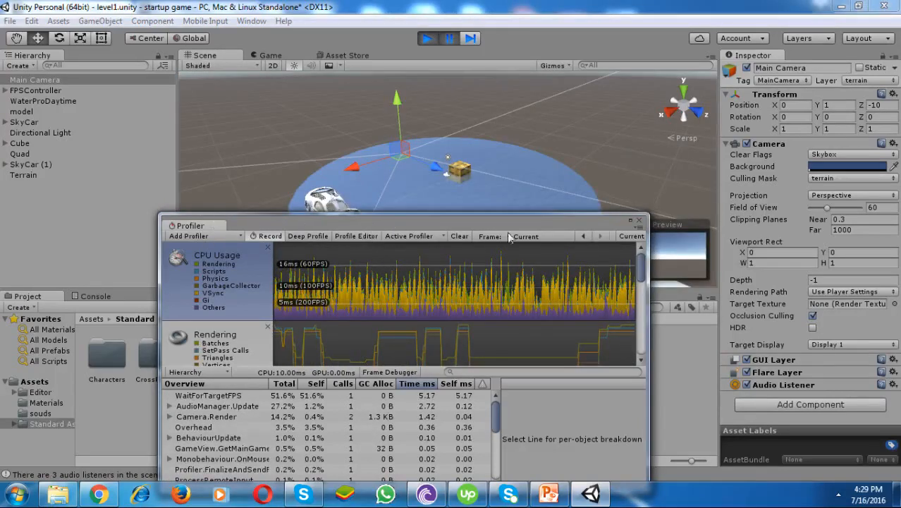
Examine the Profiler's rendering, memory, audio and network charts for the recorded run
mouse_move(638, 266)
mouse_down()
mouse_move(638, 273)
mouse_move(634, 253)
mouse_up()
scroll(285, 311, down, 3)
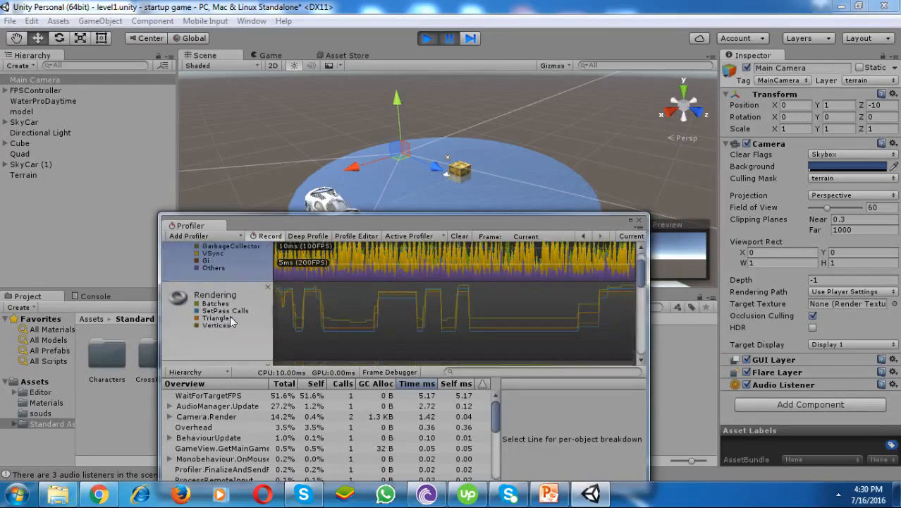
scroll(272, 305, down, 3)
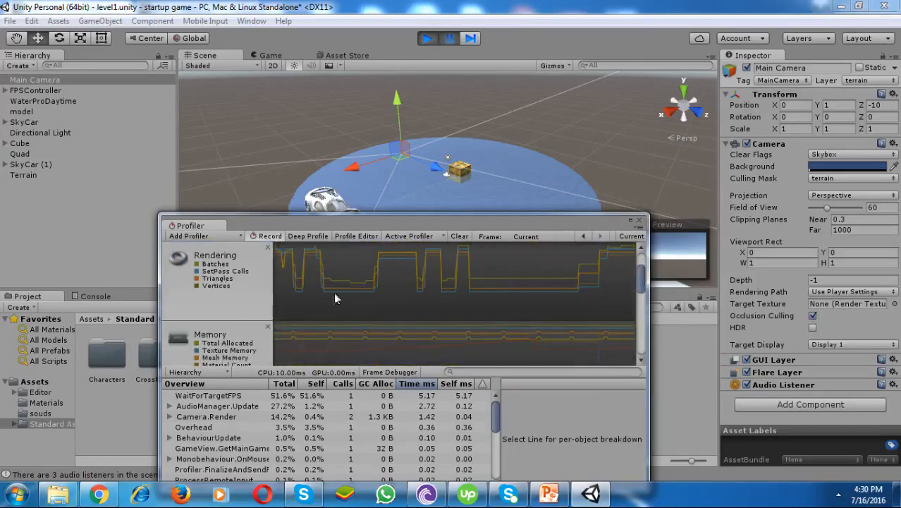
scroll(402, 296, down, 3)
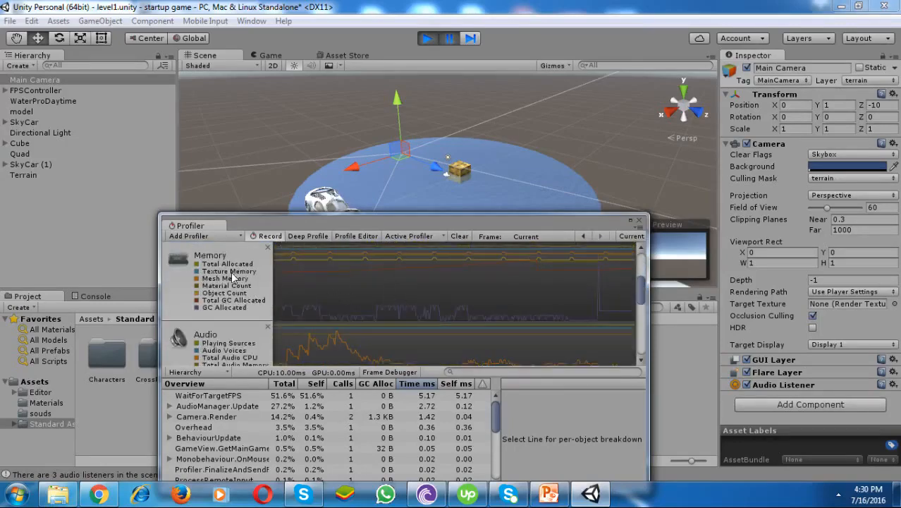
scroll(272, 306, down, 10)
scroll(254, 324, down, 5)
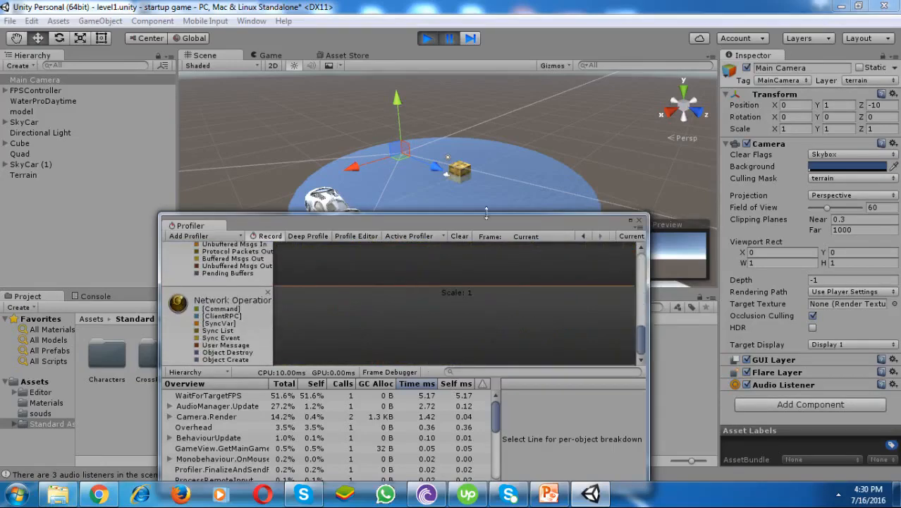
Sort the Profiler's overview by name and inspect entries including AudioManager.Update, BehaviourUpdate and Gfx.WaitForPresent
drag(503, 221, 494, 142)
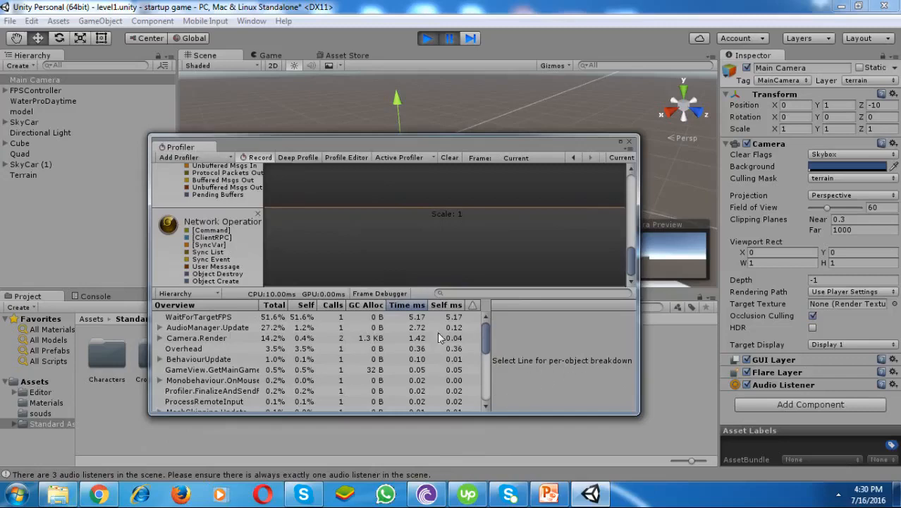
click(187, 307)
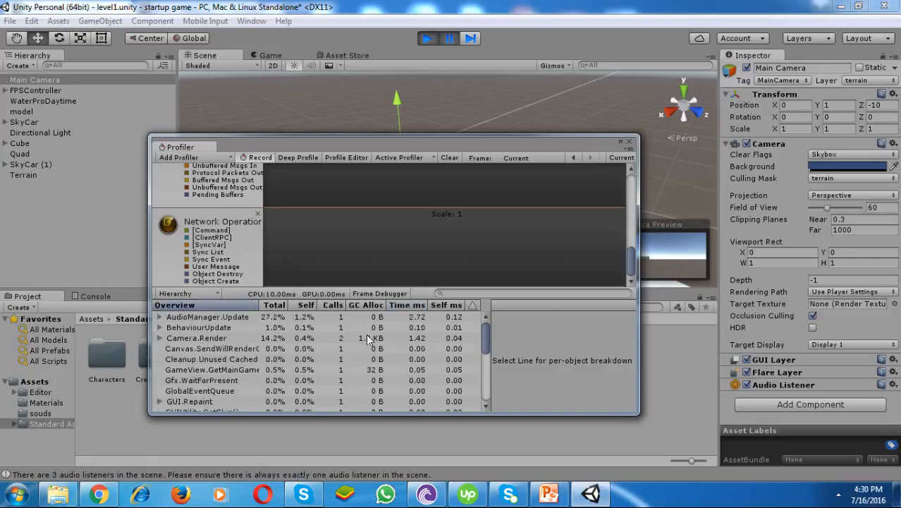
click(289, 318)
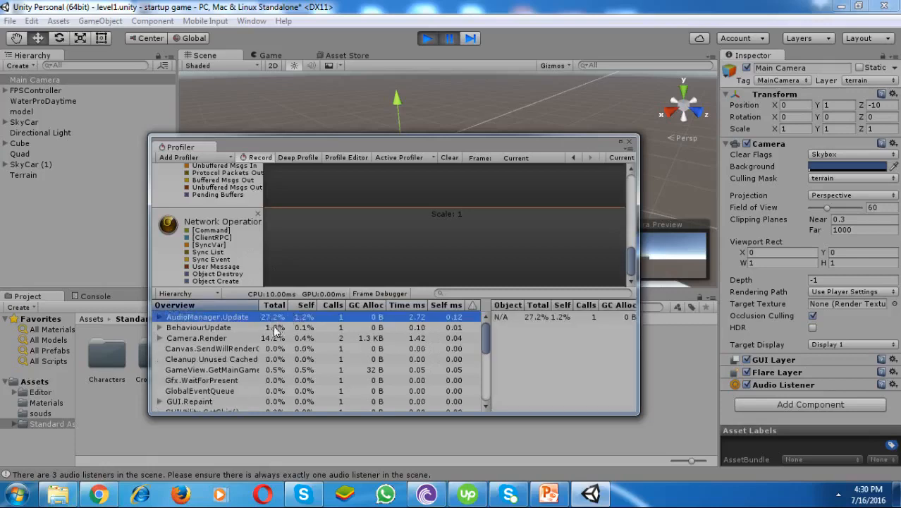
click(277, 329)
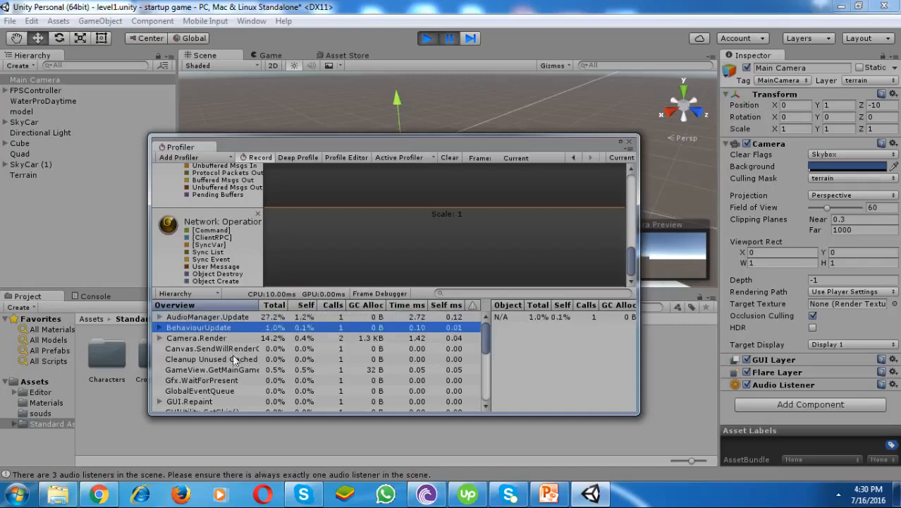
click(196, 346)
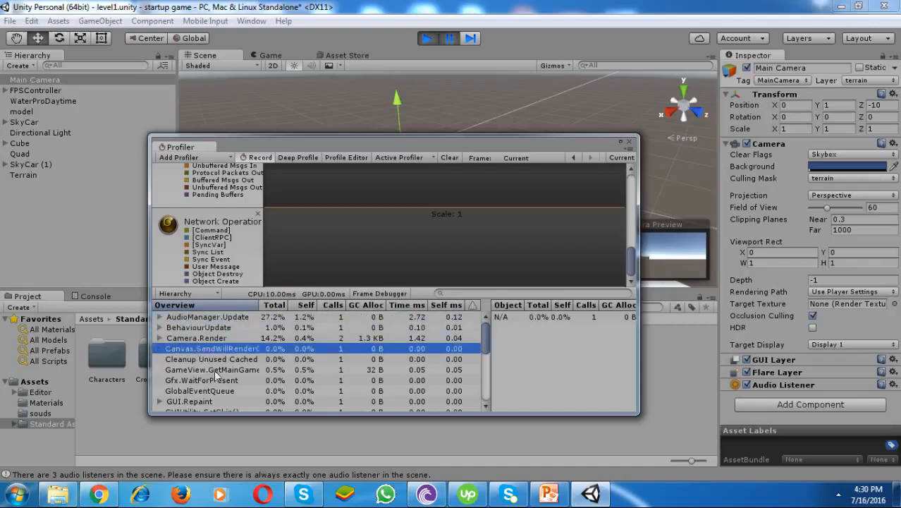
click(209, 380)
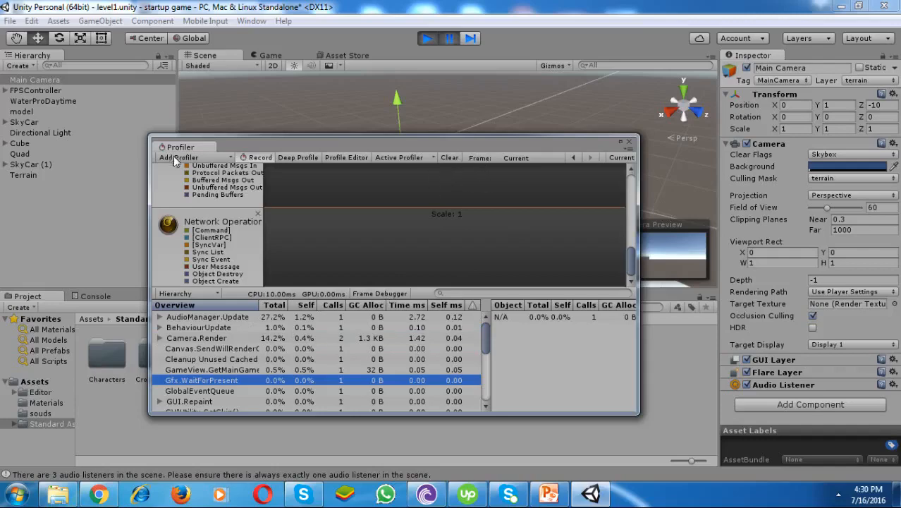
Add the GPU profiler to the Profiler's charts and close the Profiler window
drag(242, 143, 249, 171)
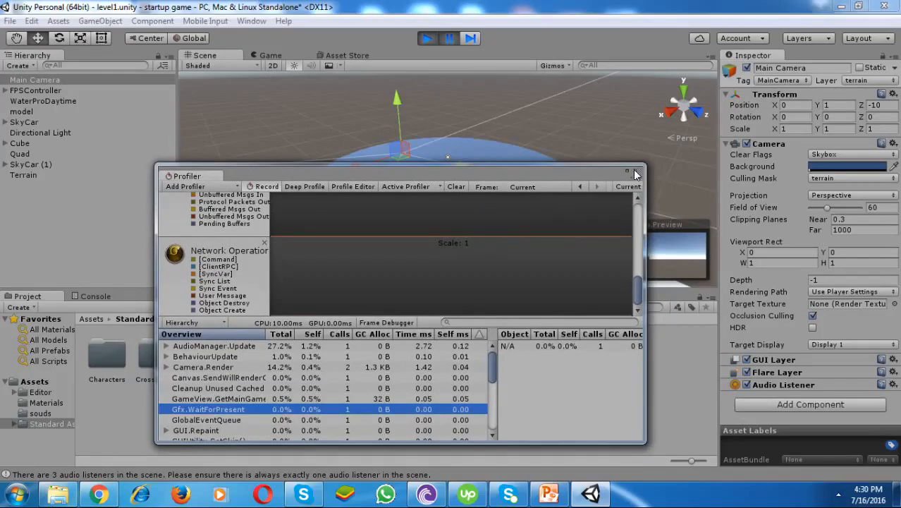
click(199, 186)
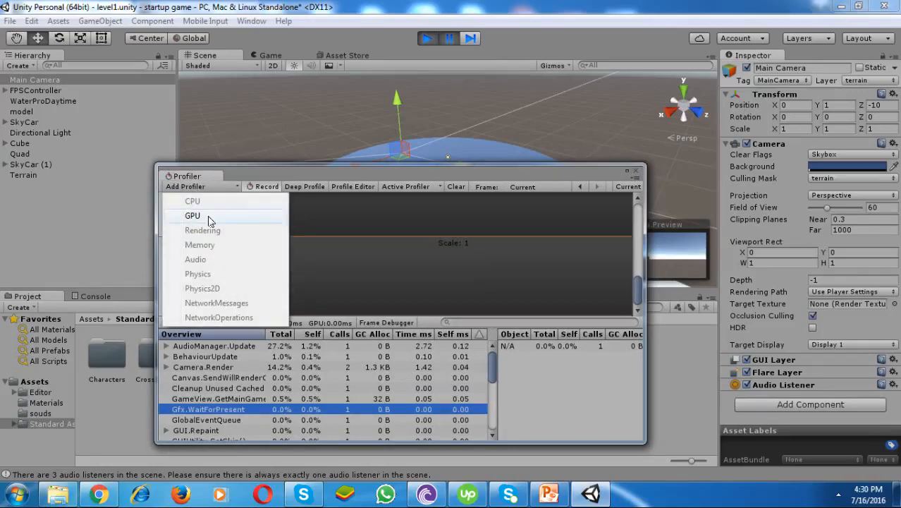
click(201, 216)
scroll(239, 252, up, 6)
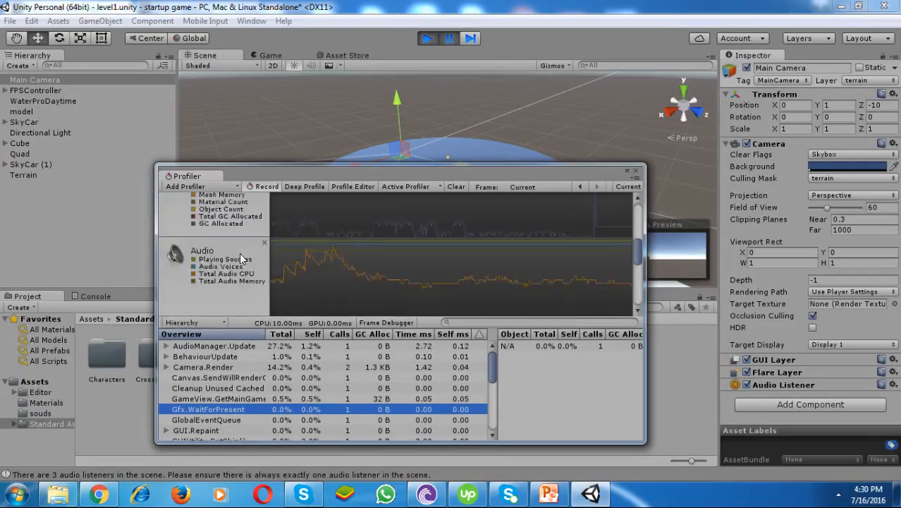
click(637, 172)
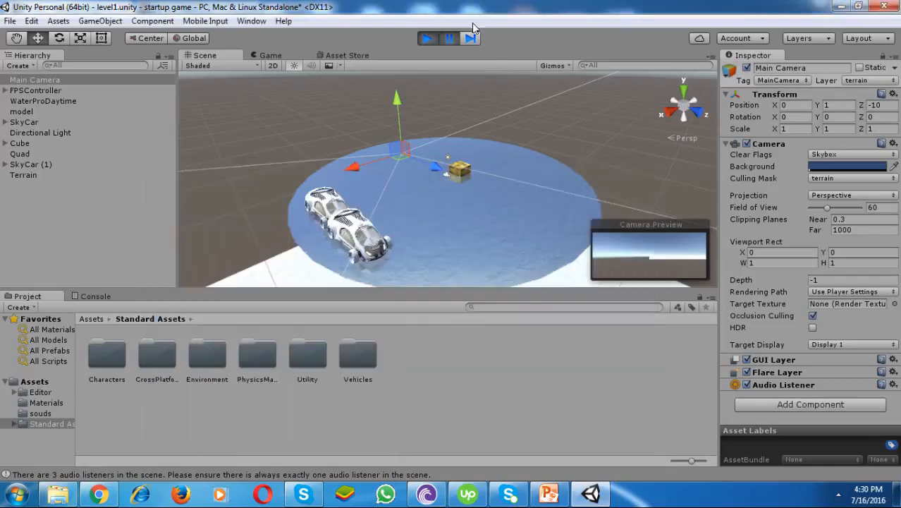
View the Animation window alongside the front sky car's body in the scene, and close the window
click(251, 21)
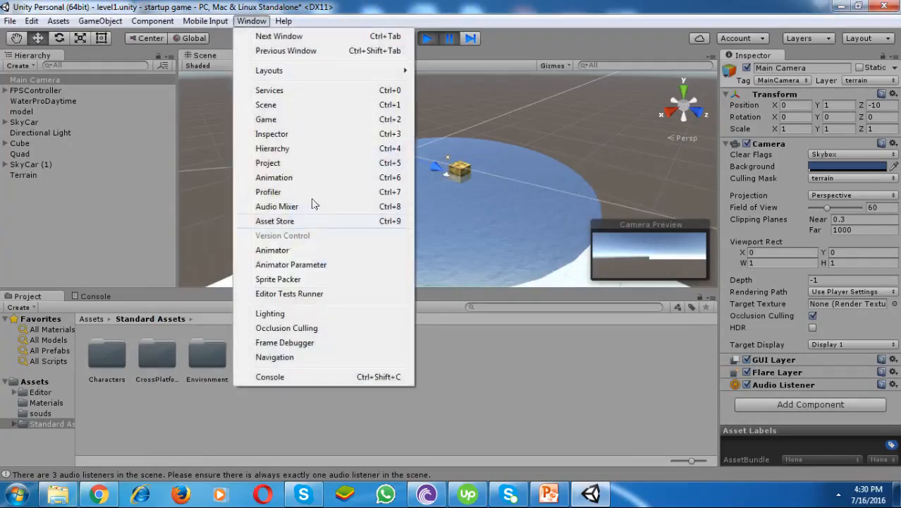
click(303, 181)
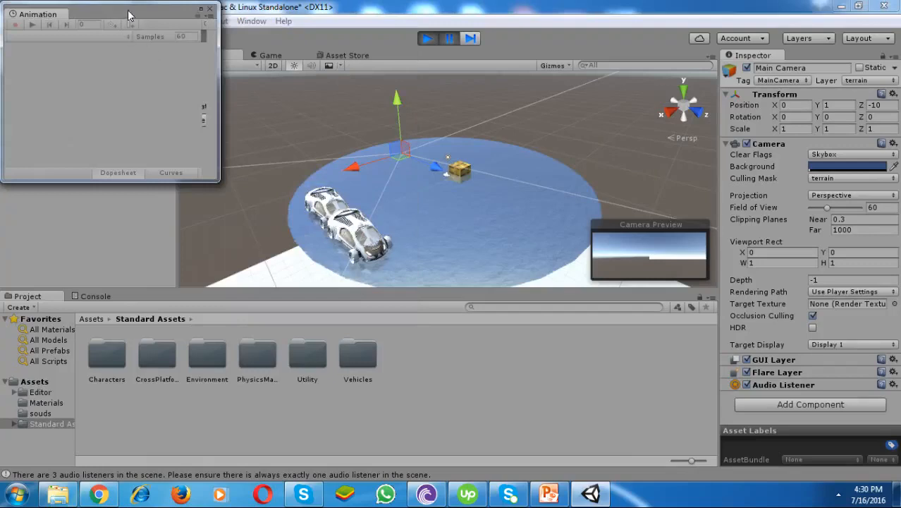
drag(127, 10, 411, 329)
click(345, 243)
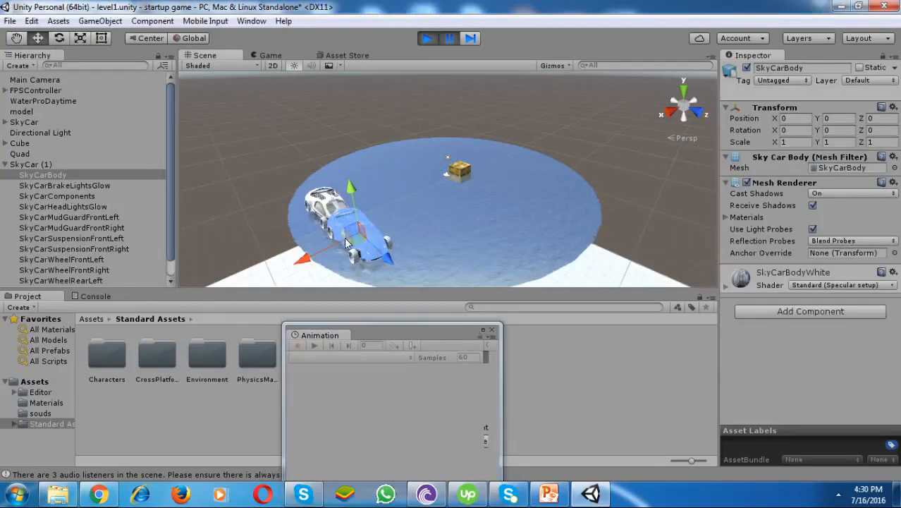
drag(346, 326, 367, 187)
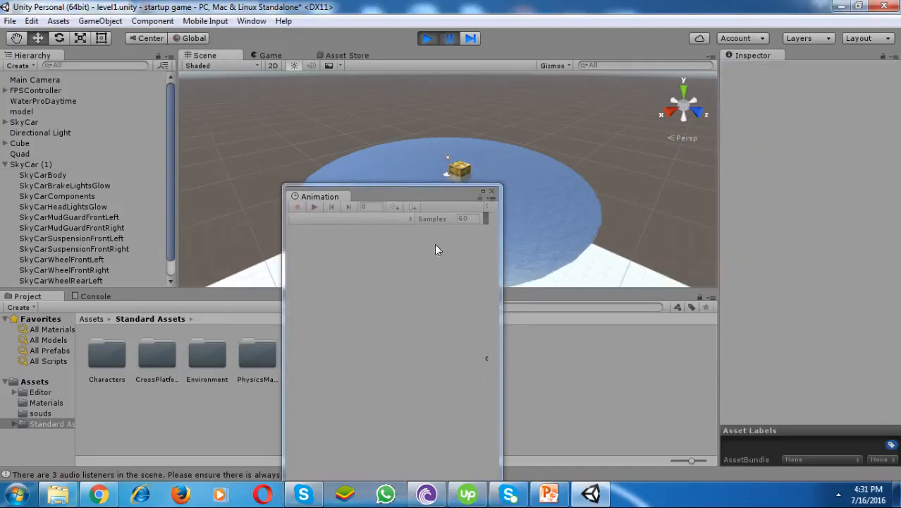
click(492, 191)
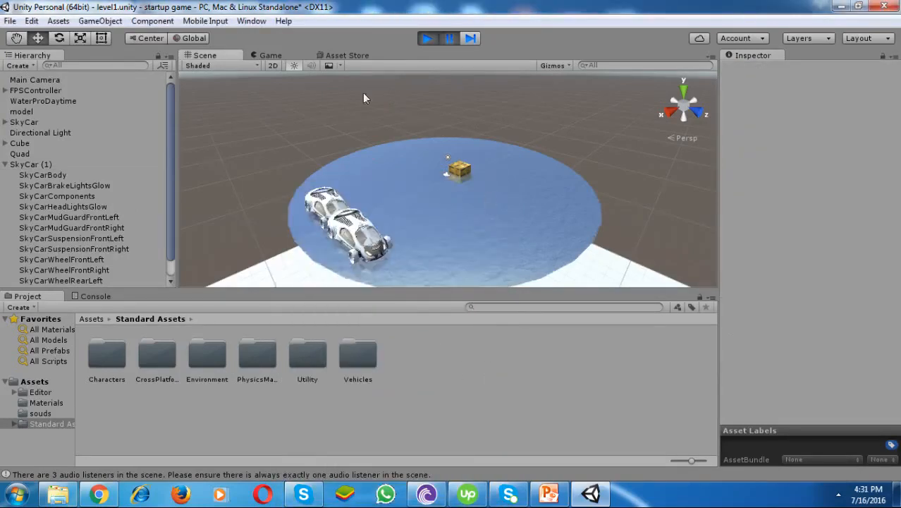
Open the Audio Mixer and collapse the SkyCar (1) object's children in the hierarchy
click(248, 21)
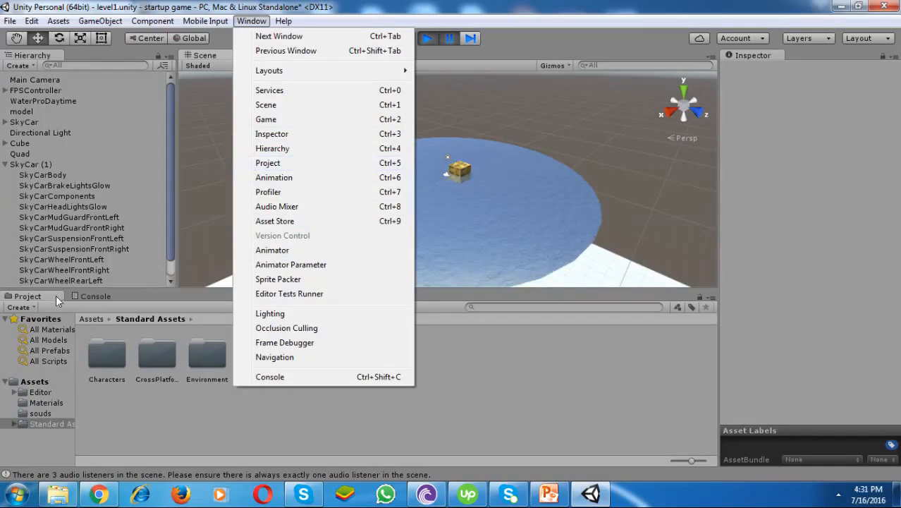
click(292, 207)
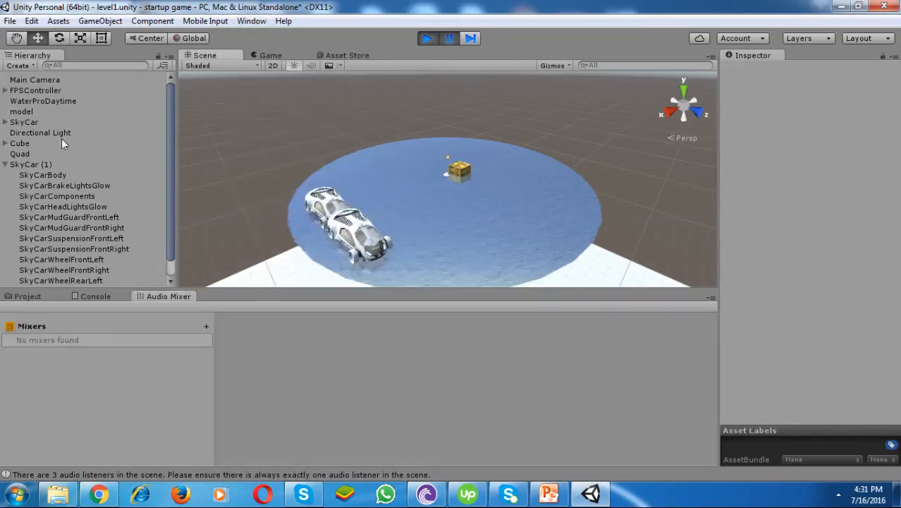
click(5, 165)
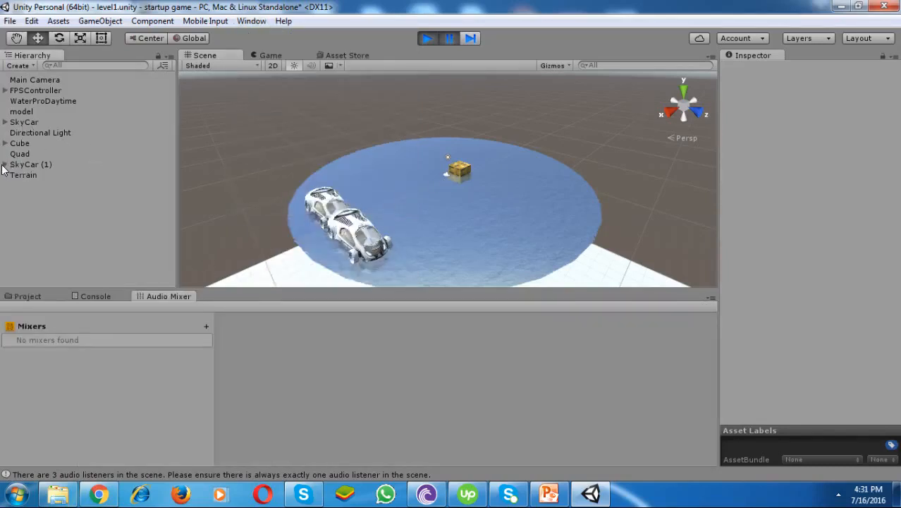
Show the souds folder in the project assets and frame the WaterProDaytime object in the scene
click(29, 296)
click(41, 413)
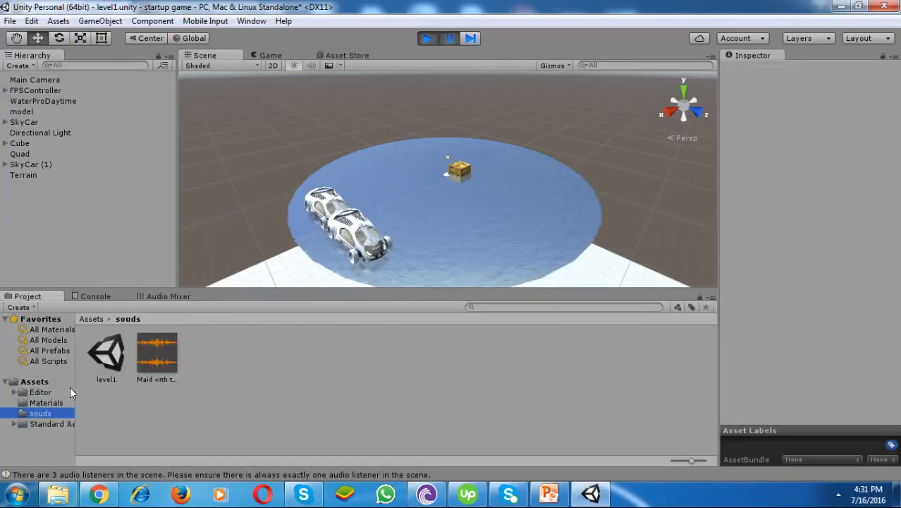
click(474, 188)
key(f)
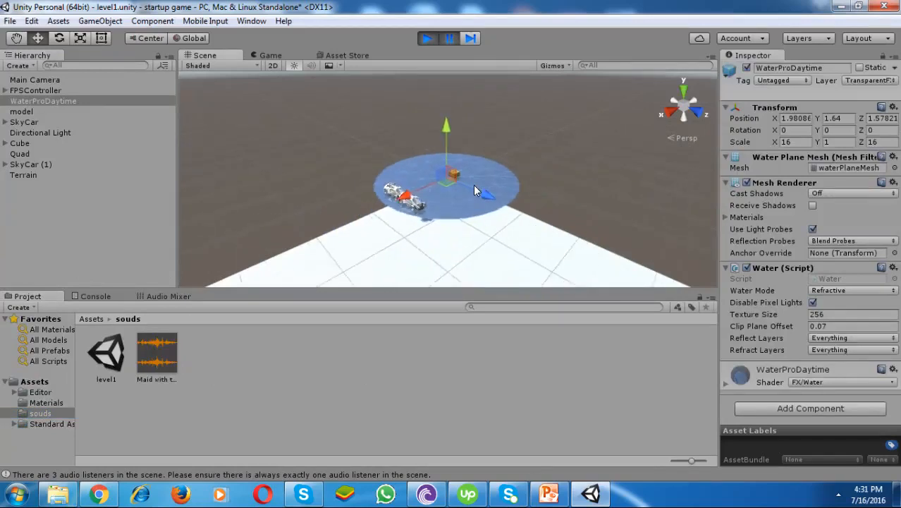
Inspect the Maid with the Flaxen Hair audio clip's import settings and return to the Audio Mixer
click(29, 174)
click(156, 360)
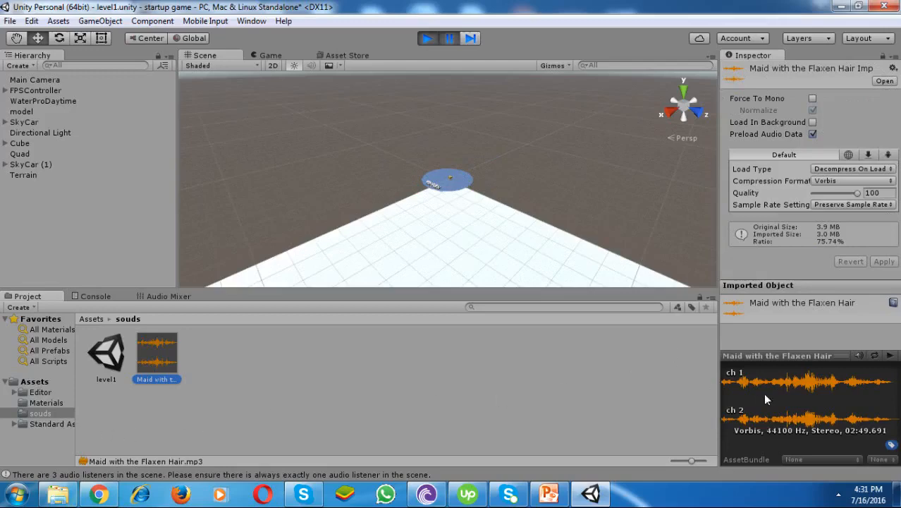
click(167, 297)
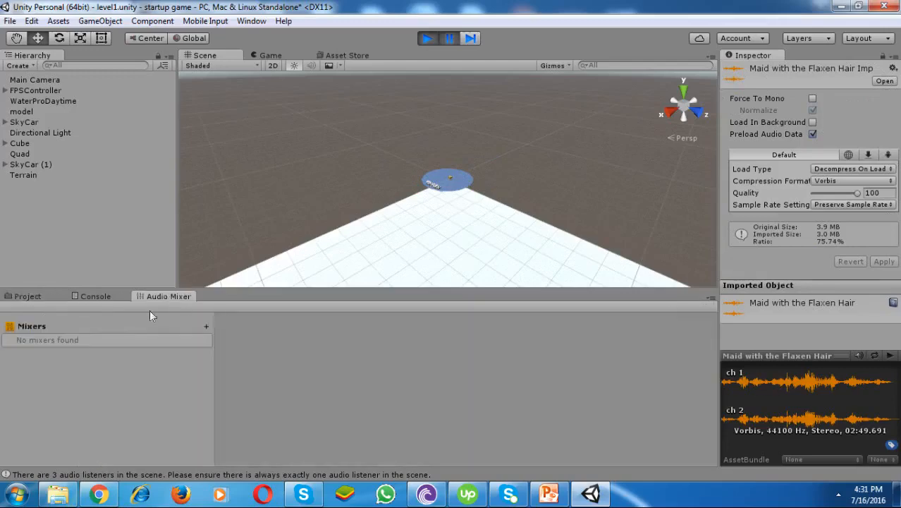
Stop play mode and create a new audio mixer, keeping the default name NewAudioMixer
click(426, 39)
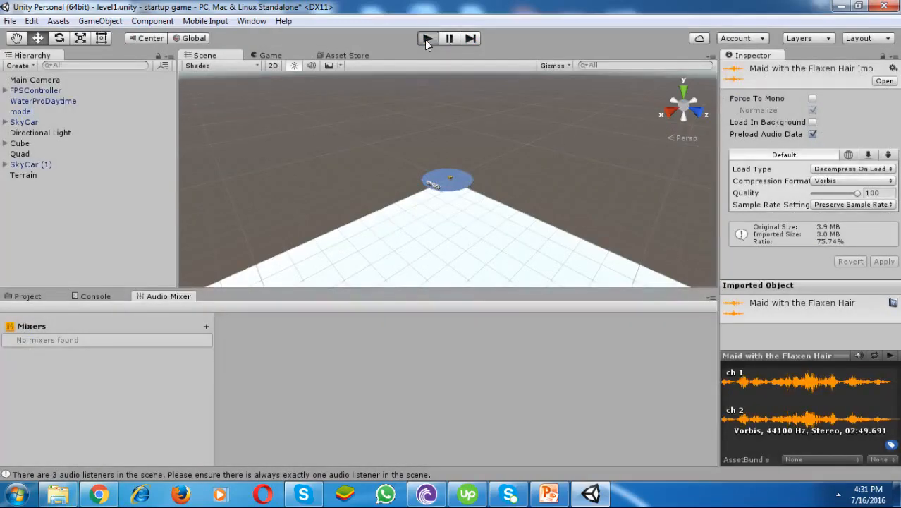
key(ctrl+p)
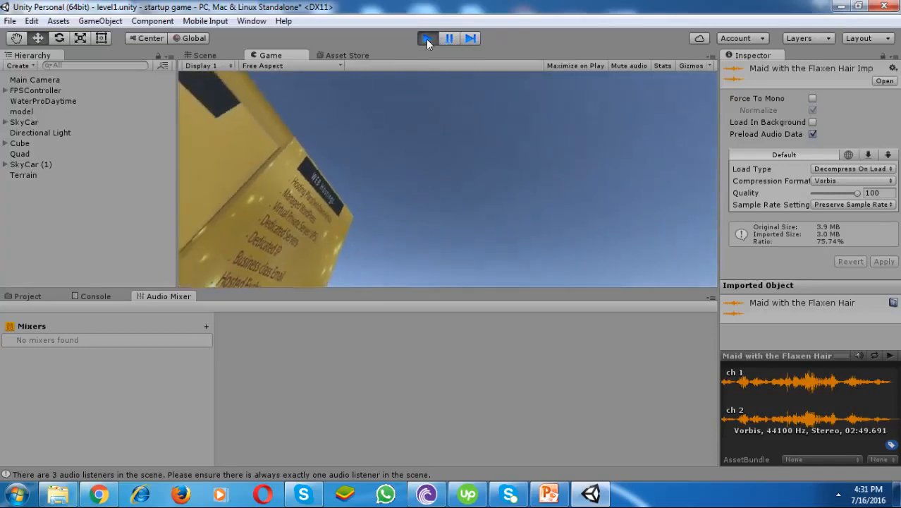
click(426, 39)
click(205, 326)
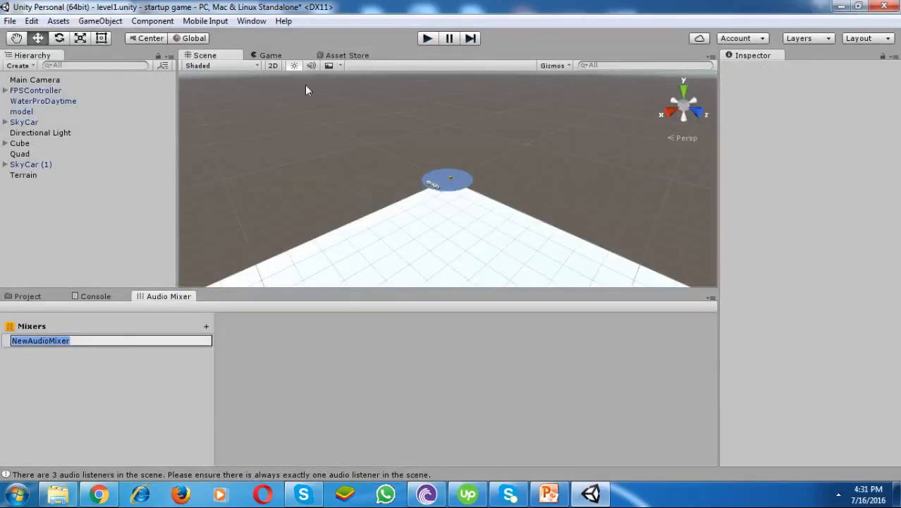
key(Return)
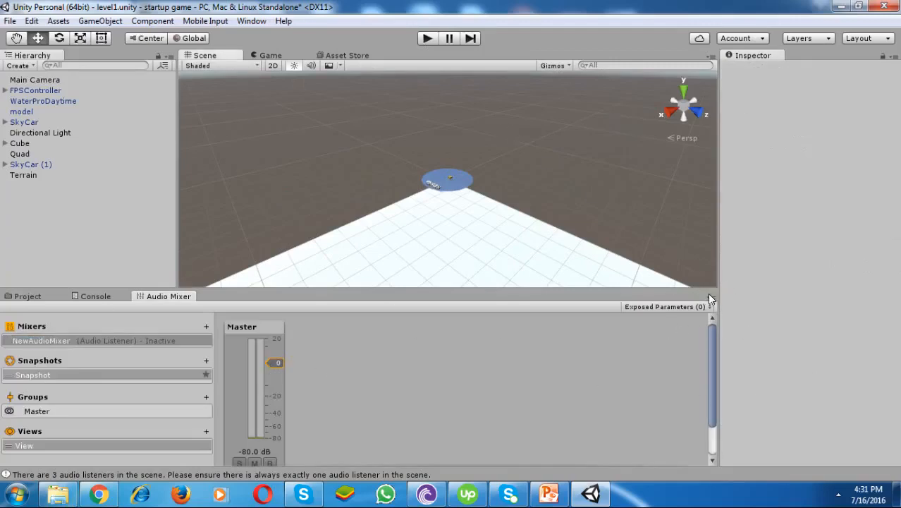
Switch to PowerPoint, highlight the Hotkeys bullet, and show the Game Objects and components slide
click(549, 493)
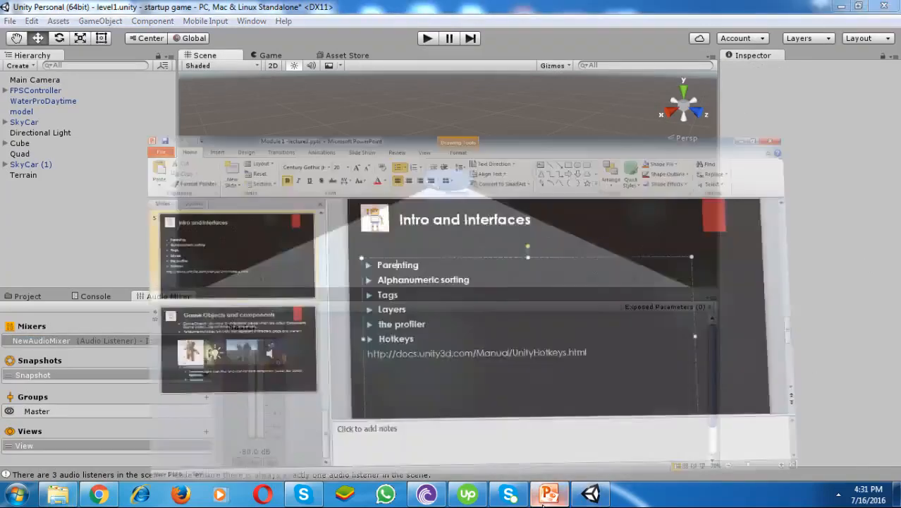
drag(314, 290, 365, 290)
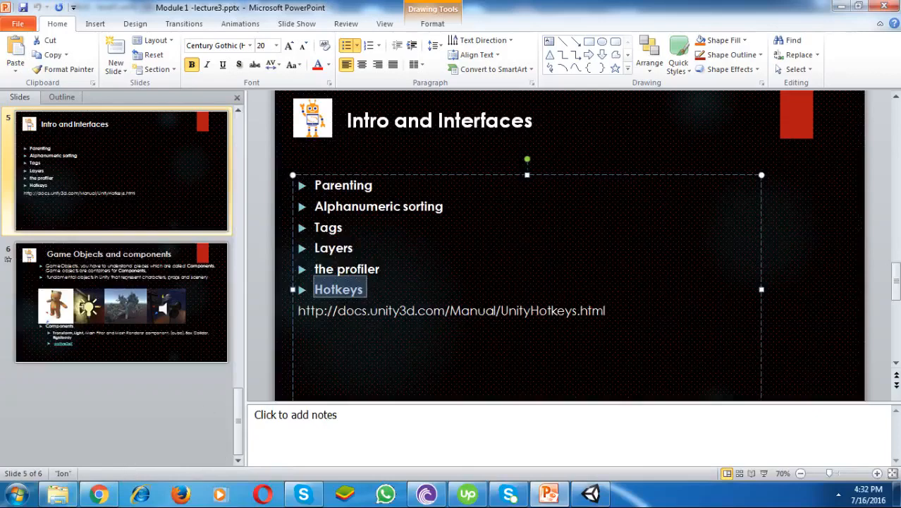
click(121, 322)
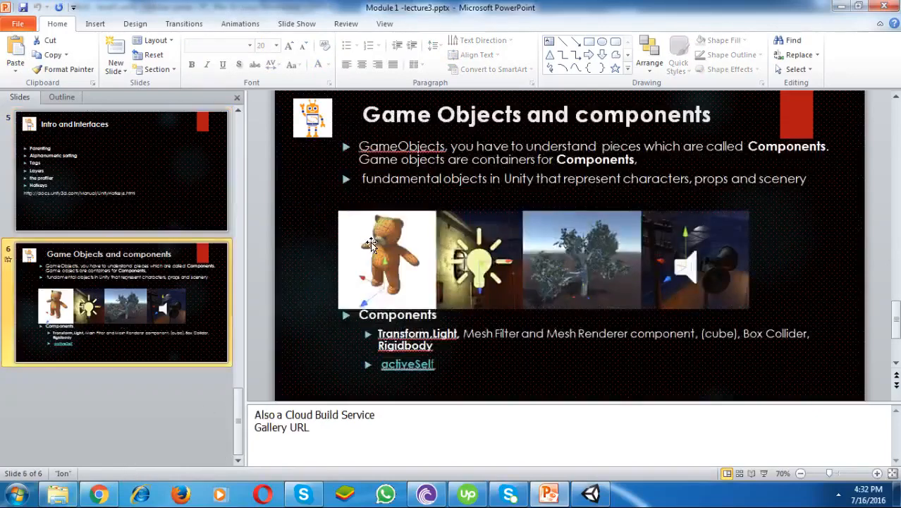
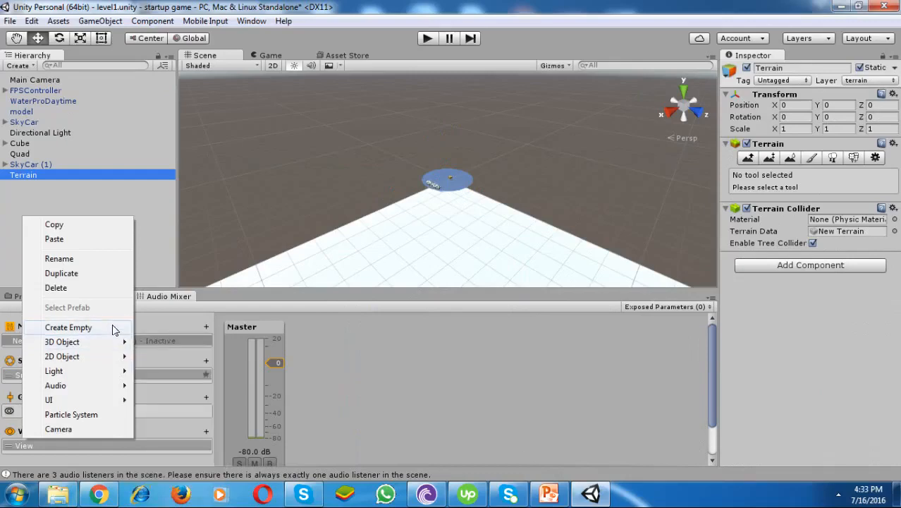
Create an empty child object under Terrain and rename it light
click(68, 327)
right_click(77, 185)
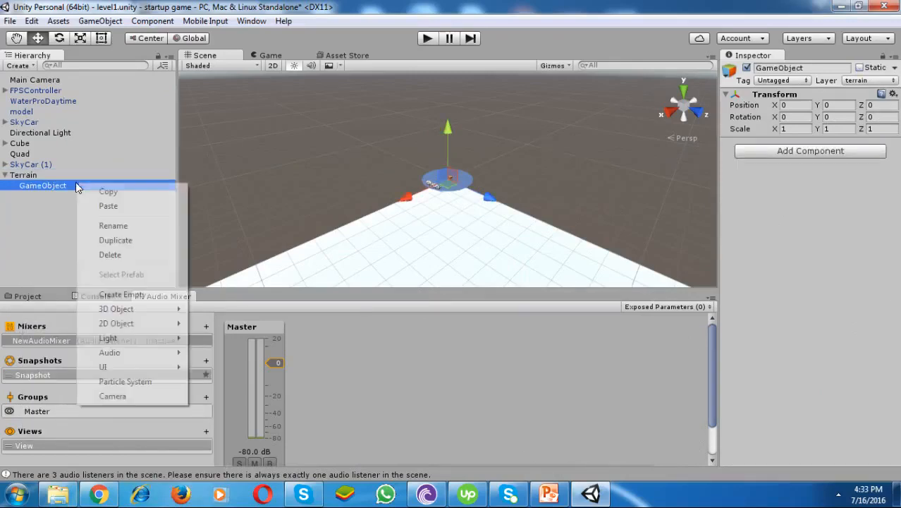
click(99, 21)
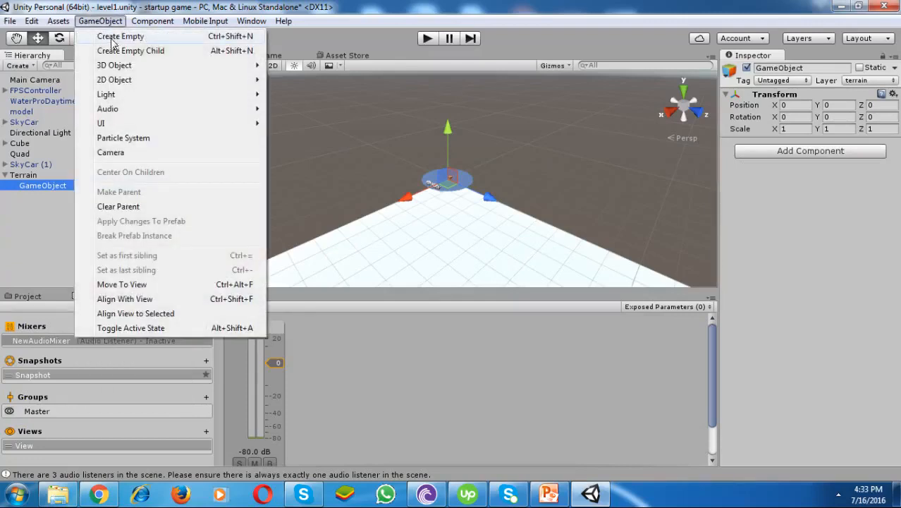
click(50, 204)
click(48, 186)
right_click(48, 185)
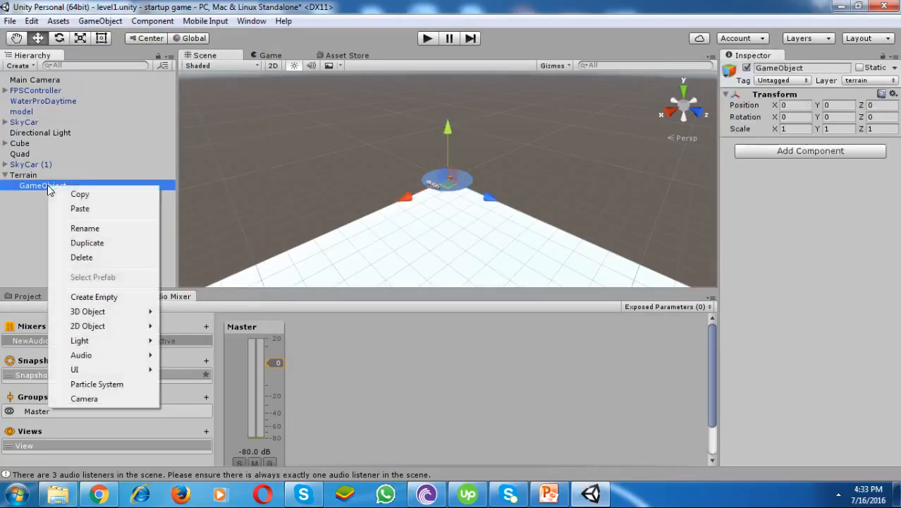
click(107, 228)
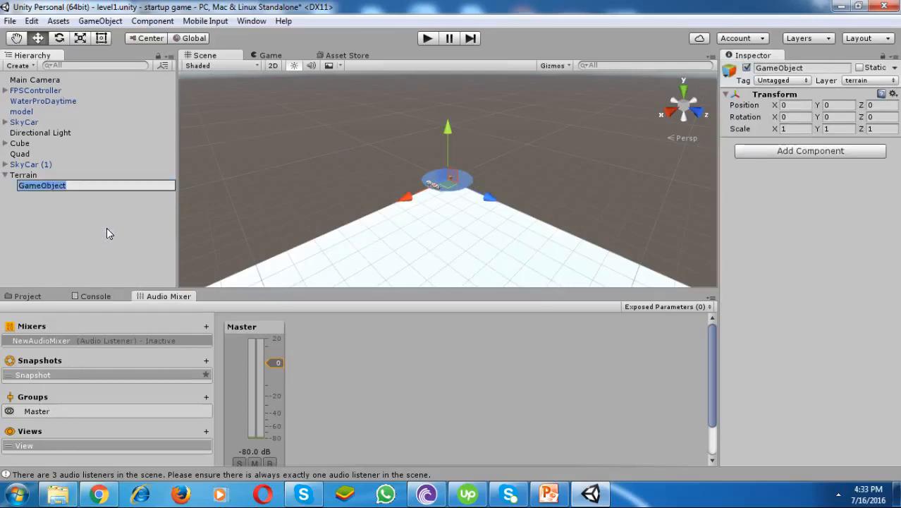
text(light)
key(Return)
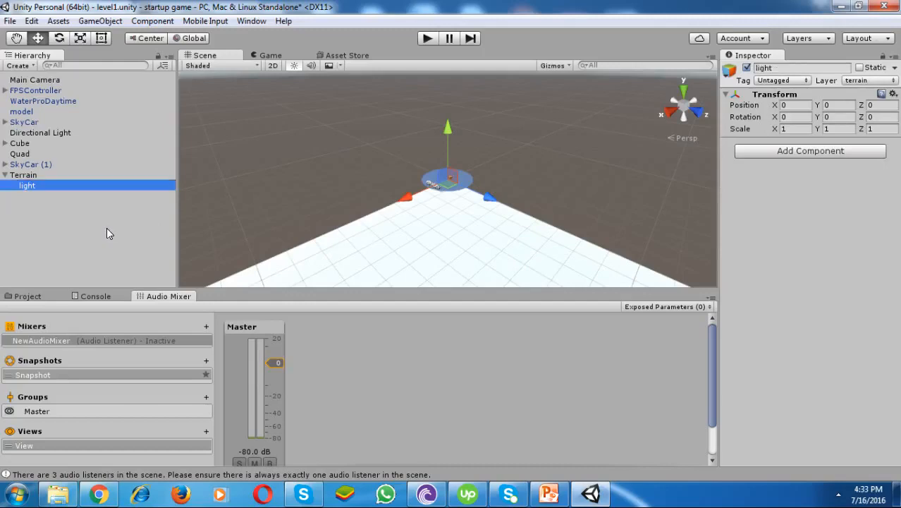
Examine the two sky cars on the water surface up close in the scene
click(481, 238)
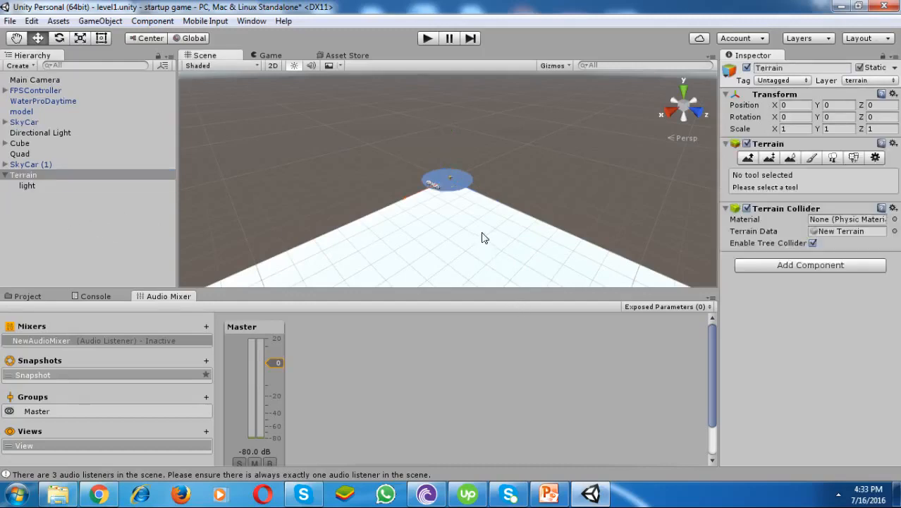
scroll(476, 258, up, 8)
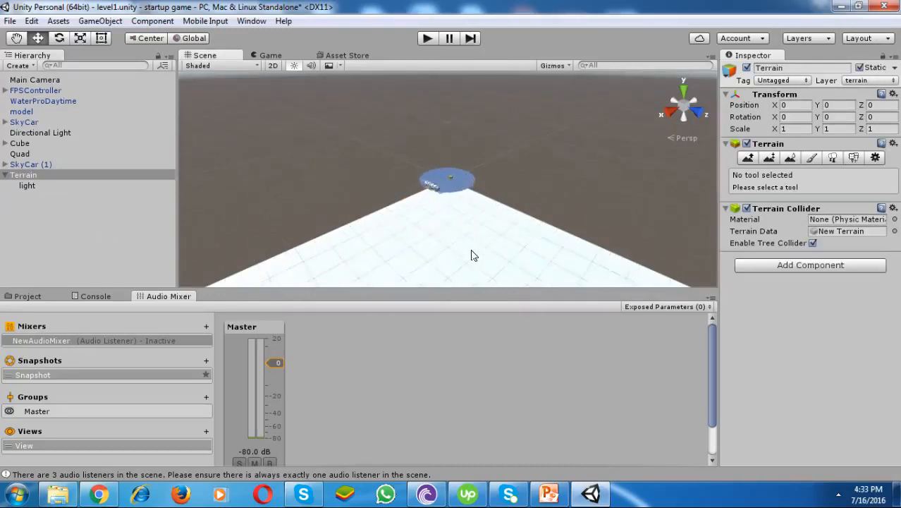
scroll(386, 244, up, 2)
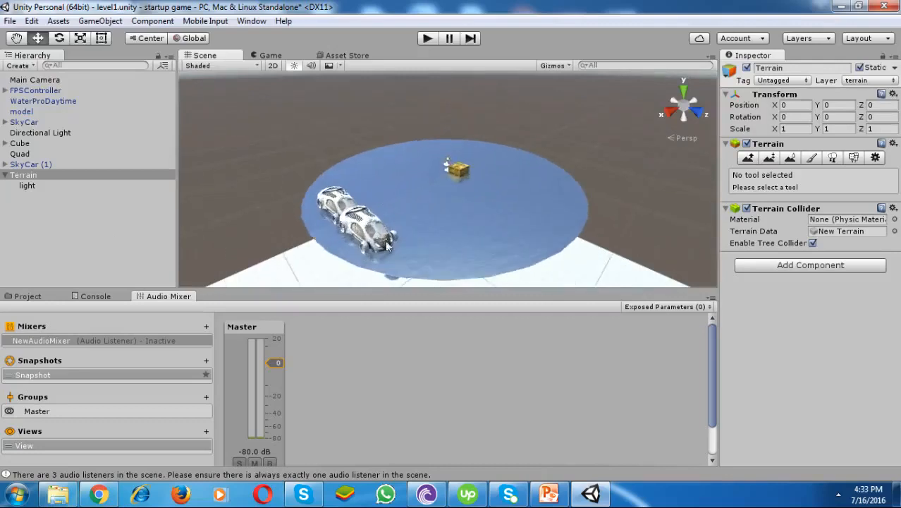
scroll(406, 248, up, 5)
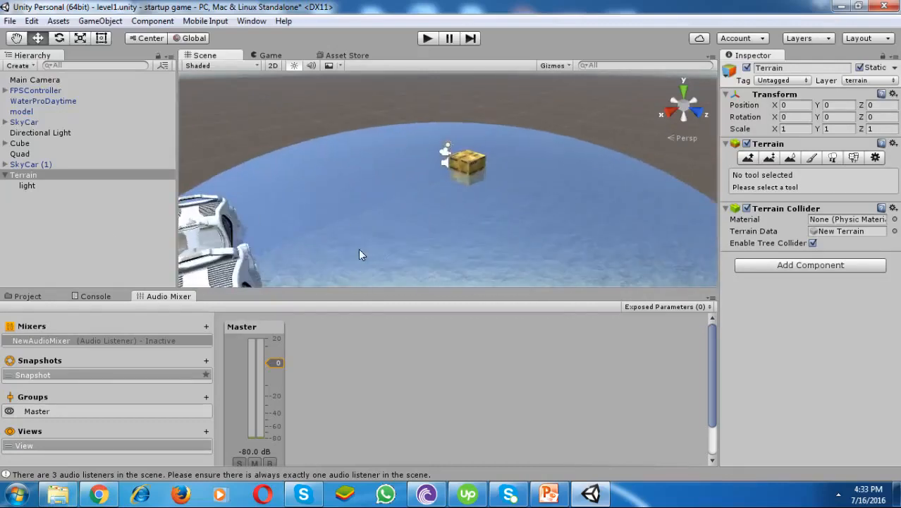
click(16, 38)
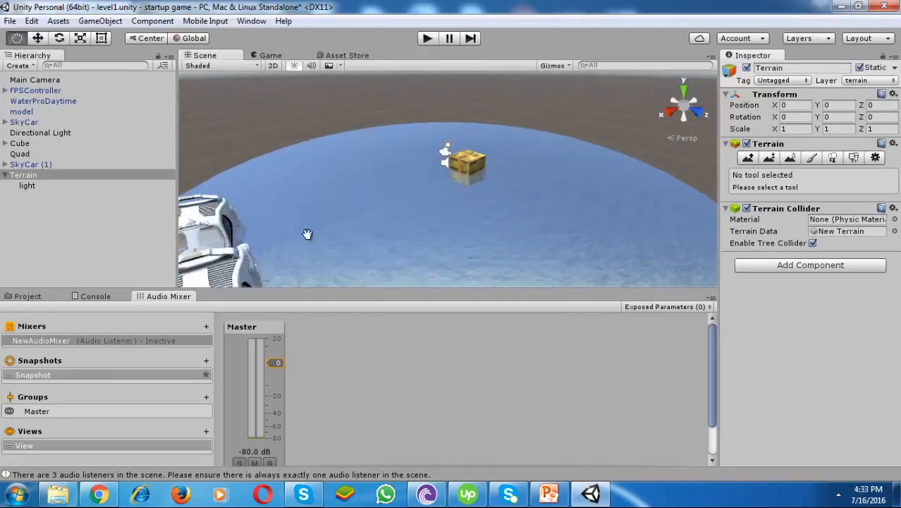
drag(307, 232, 422, 208)
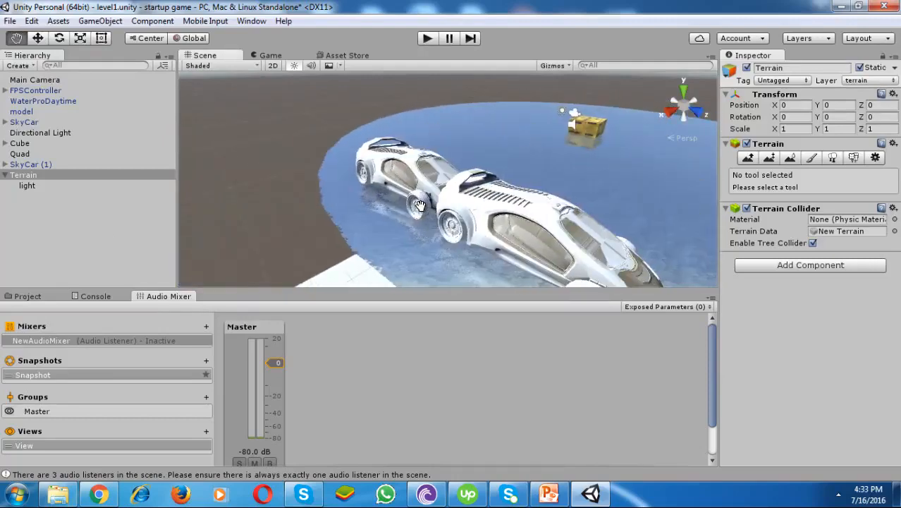
Unparent the light object from Terrain so it sits at the hierarchy's root level
click(28, 187)
click(29, 188)
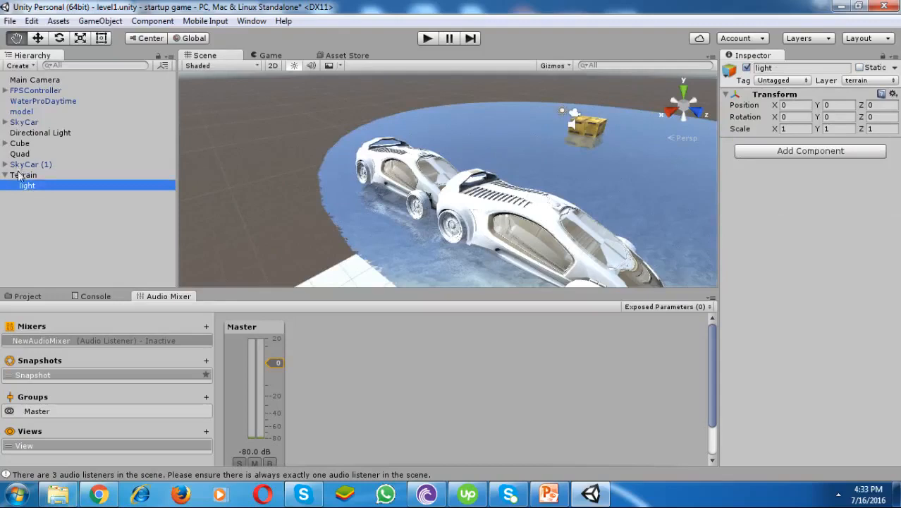
click(40, 194)
drag(37, 190, 10, 205)
click(89, 187)
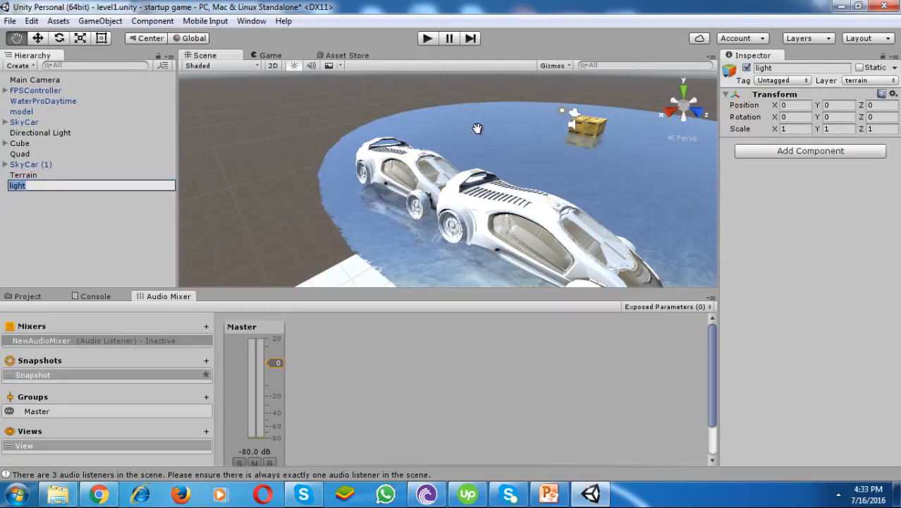
click(153, 199)
Add a Light component from the Rendering category to the light object
click(20, 185)
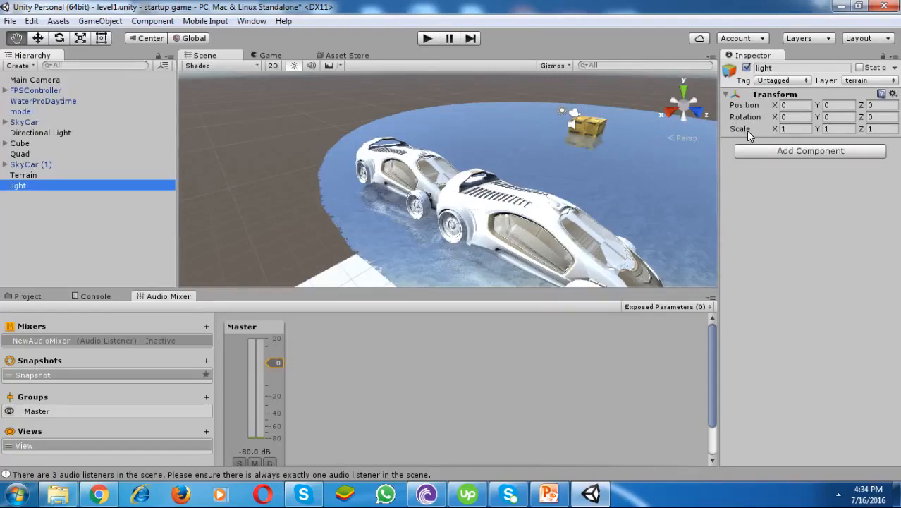
click(783, 129)
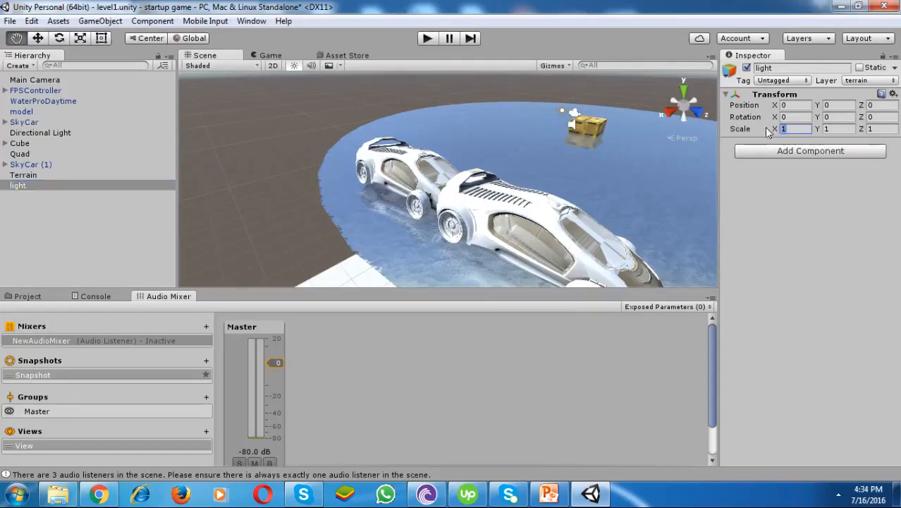
click(798, 152)
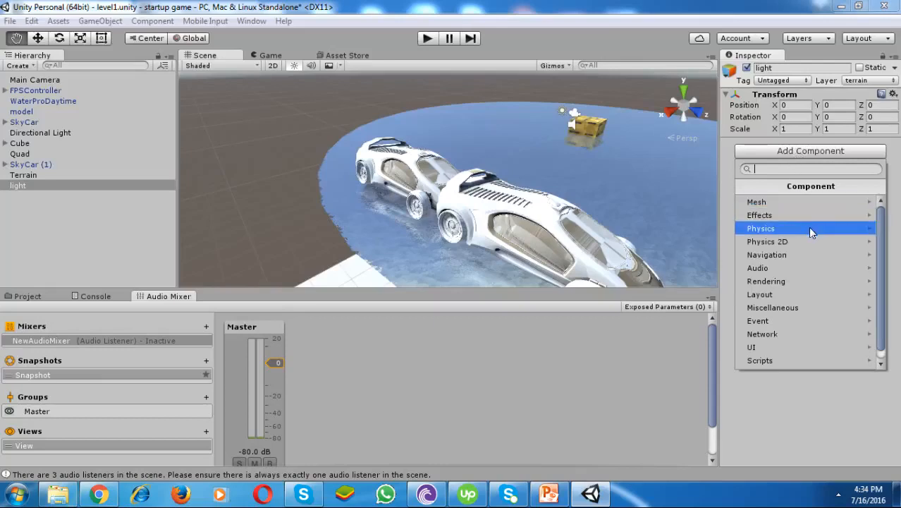
click(790, 280)
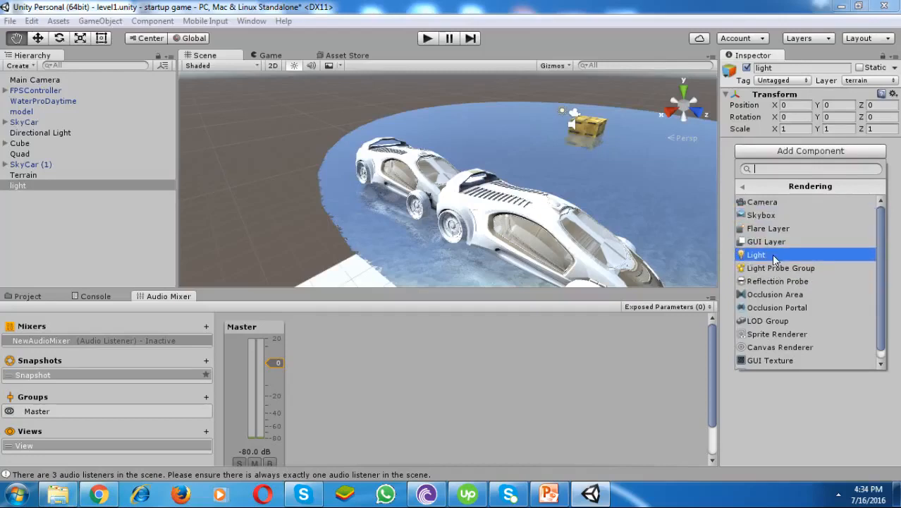
click(774, 255)
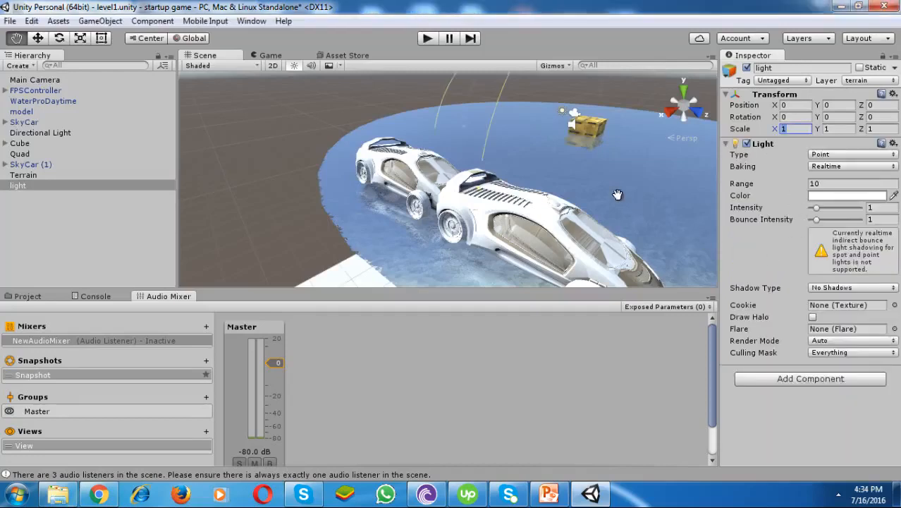
Move the light object down along its vertical axis to a Y position of about -3.06
scroll(604, 185, down, 5)
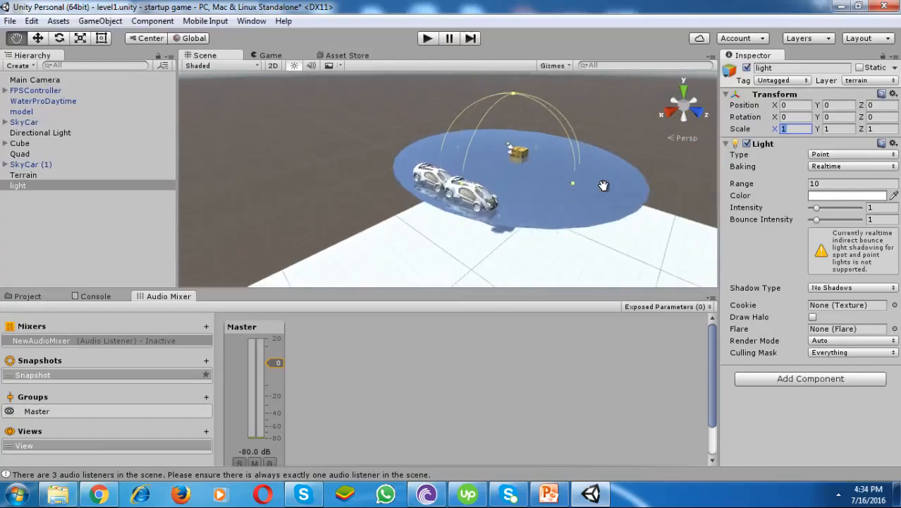
scroll(500, 139, up, 2)
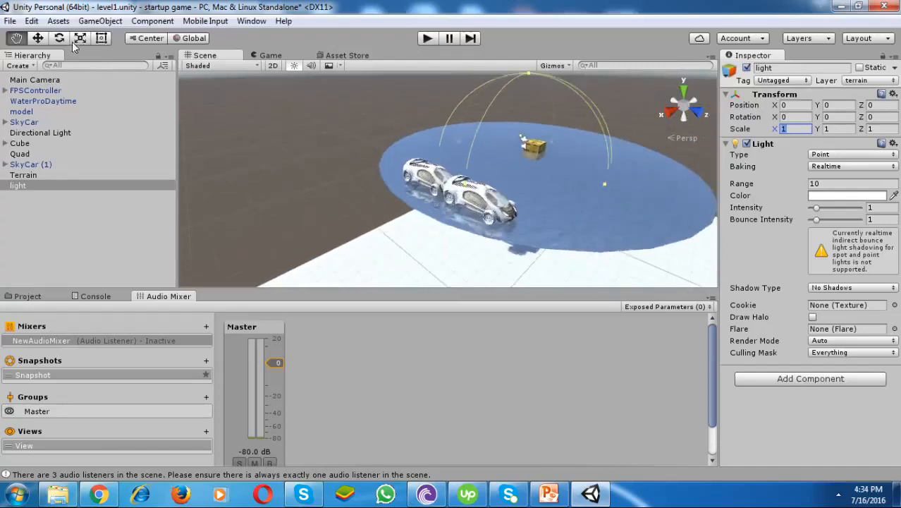
click(37, 40)
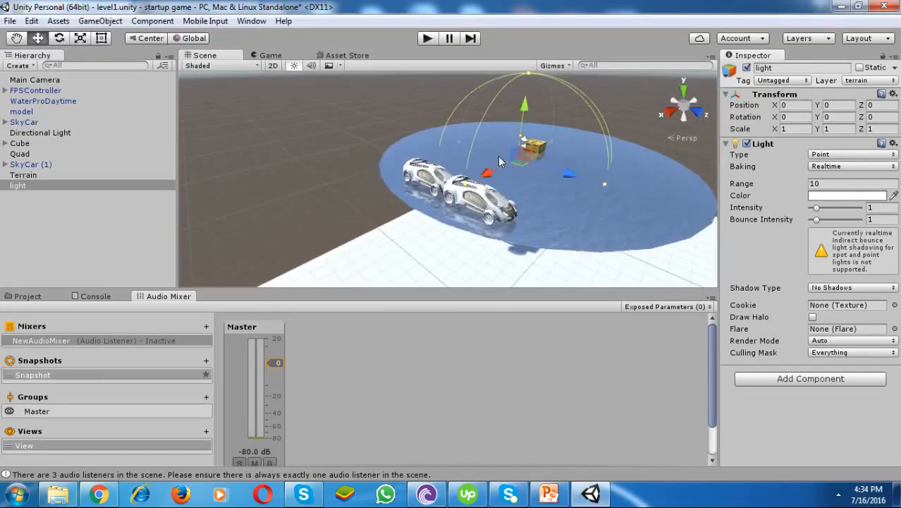
mouse_move(525, 122)
mouse_down()
mouse_move(536, 83)
mouse_move(514, 244)
mouse_move(526, 137)
mouse_up()
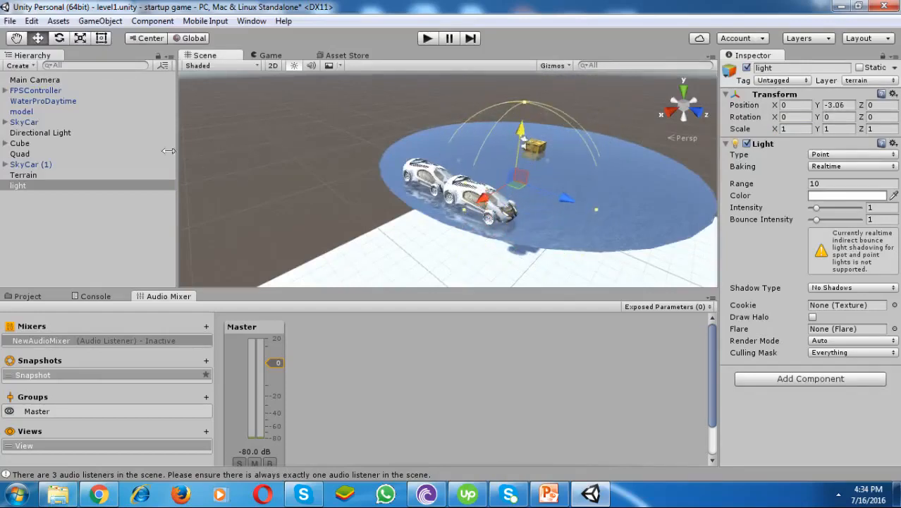
Delete the Directional Light from the scene and select the light object
click(67, 133)
right_click(67, 133)
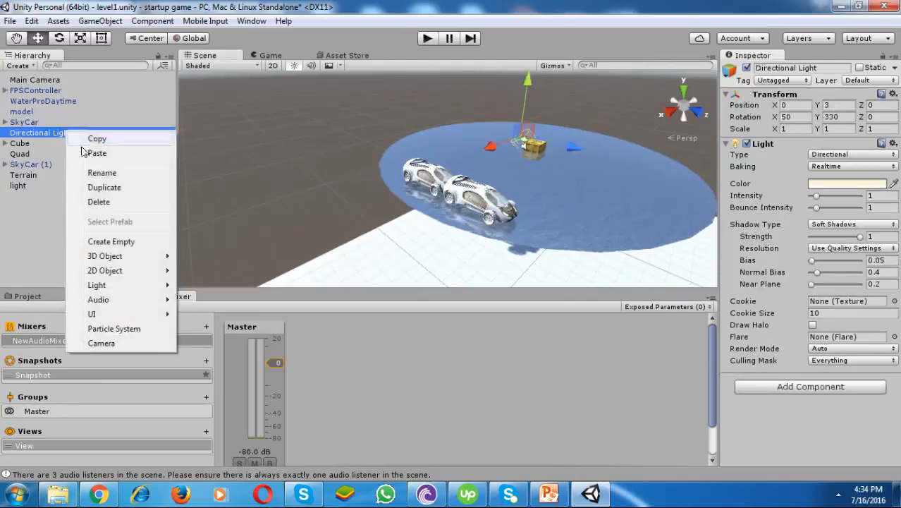
click(115, 202)
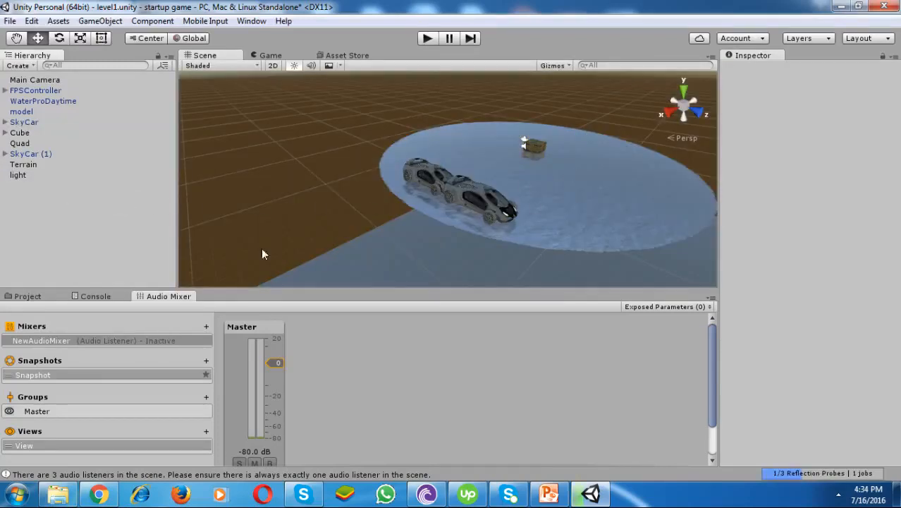
click(16, 176)
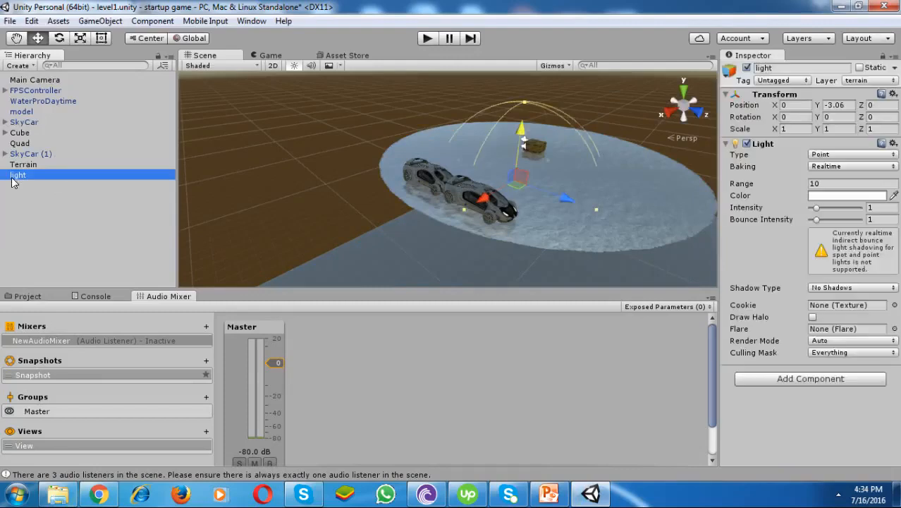
Move the light object beside the rear car, to about X 5.53, Y -4.6, Z -12.6
drag(518, 139, 525, 101)
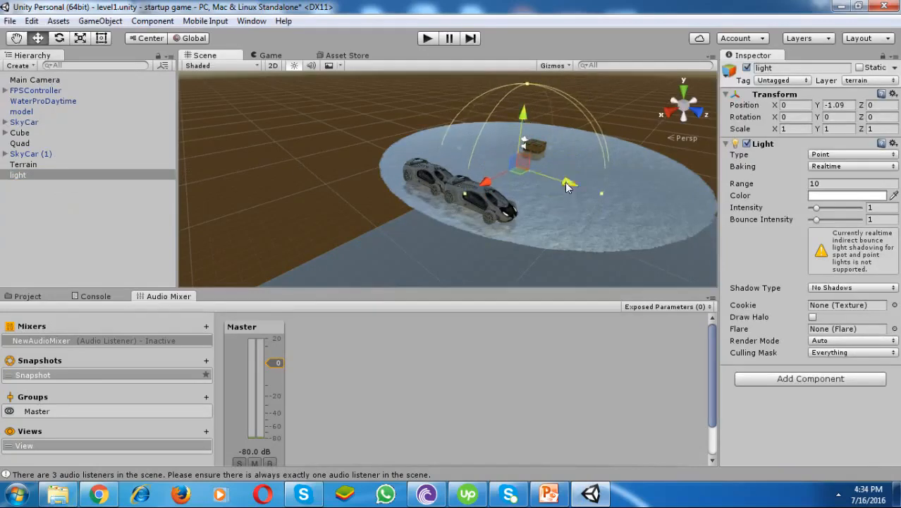
drag(568, 186, 408, 175)
drag(417, 100, 452, 192)
scroll(452, 196, up, 6)
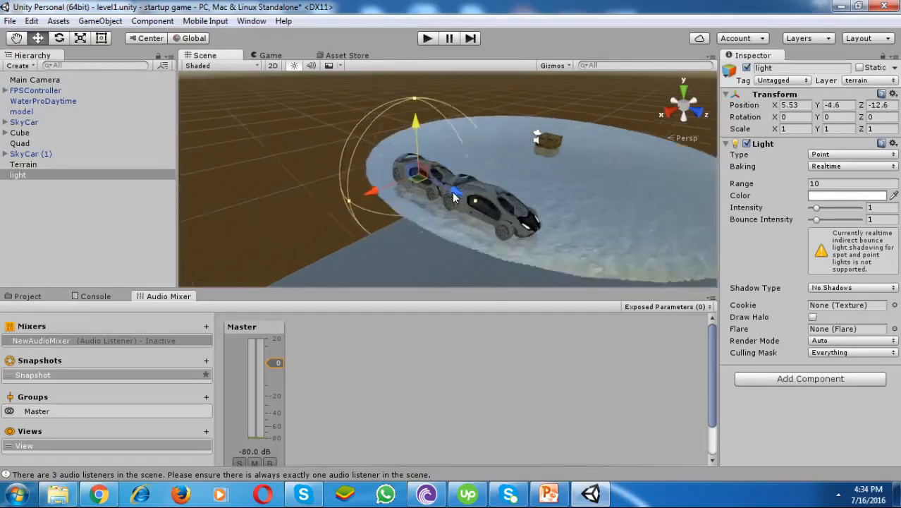
scroll(452, 200, up, 4)
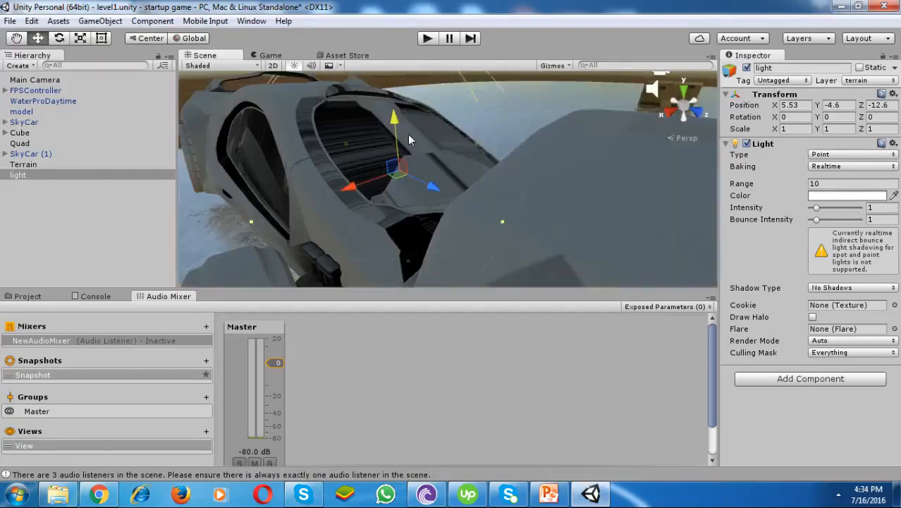
Adjust the light object's height over the rear car to a Y position of about -3.76
drag(393, 120, 476, 82)
scroll(412, 121, down, 5)
scroll(472, 132, down, 4)
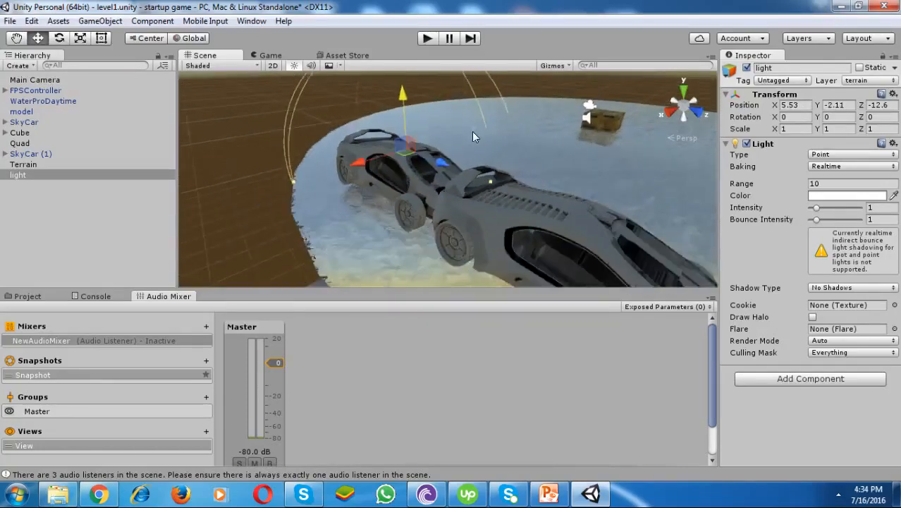
scroll(484, 266, down, 2)
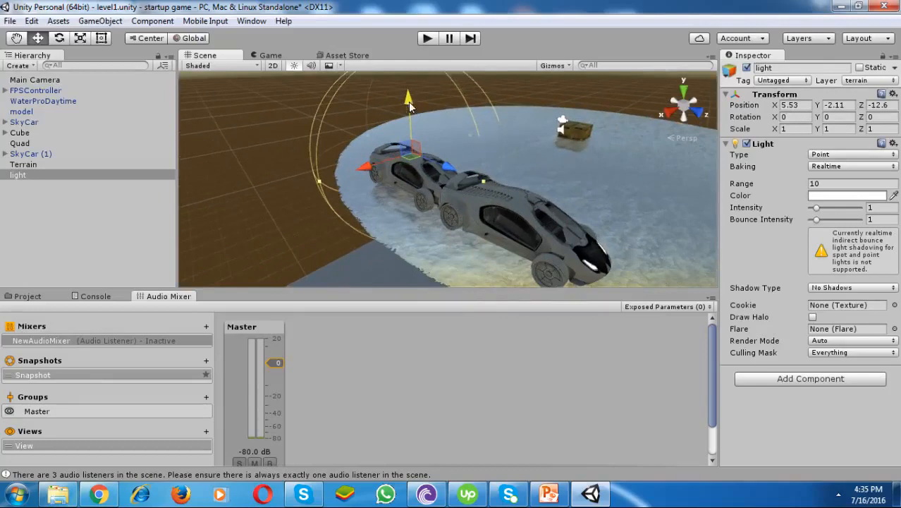
drag(409, 102, 482, 123)
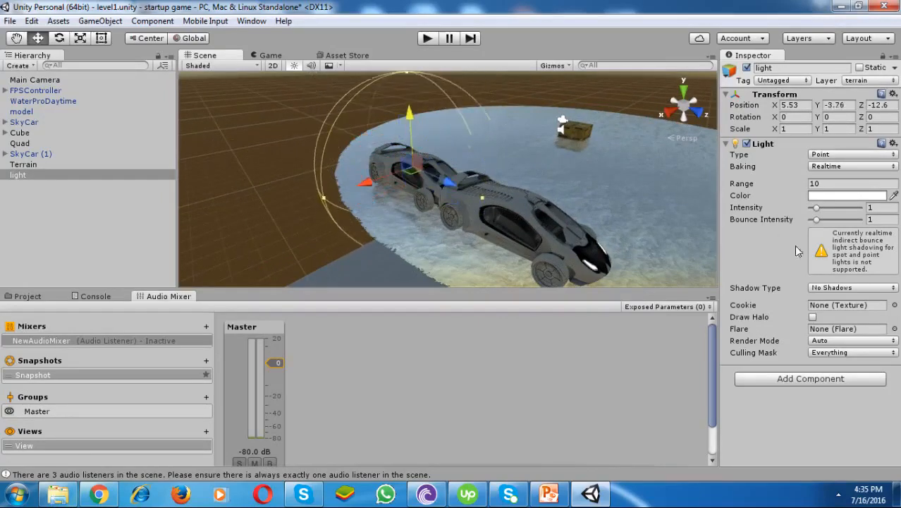
Change the Light component's color to bright red
click(851, 192)
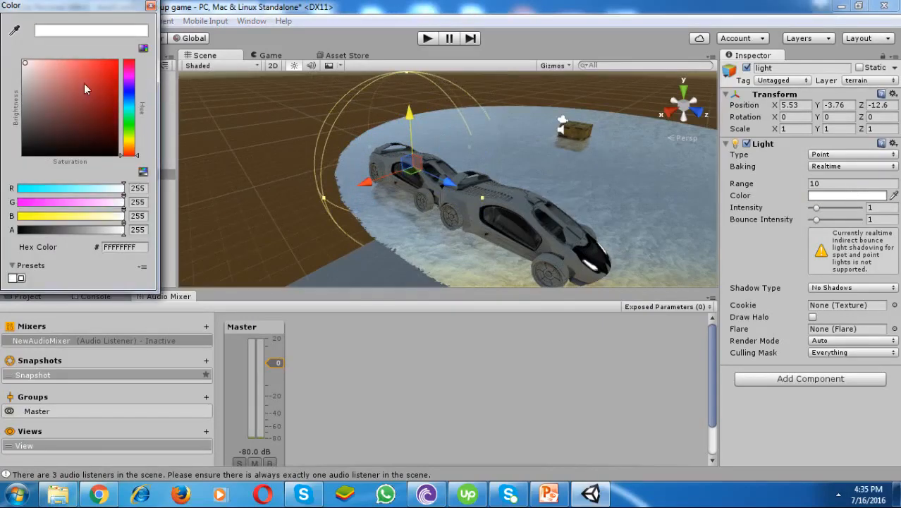
click(98, 71)
click(98, 63)
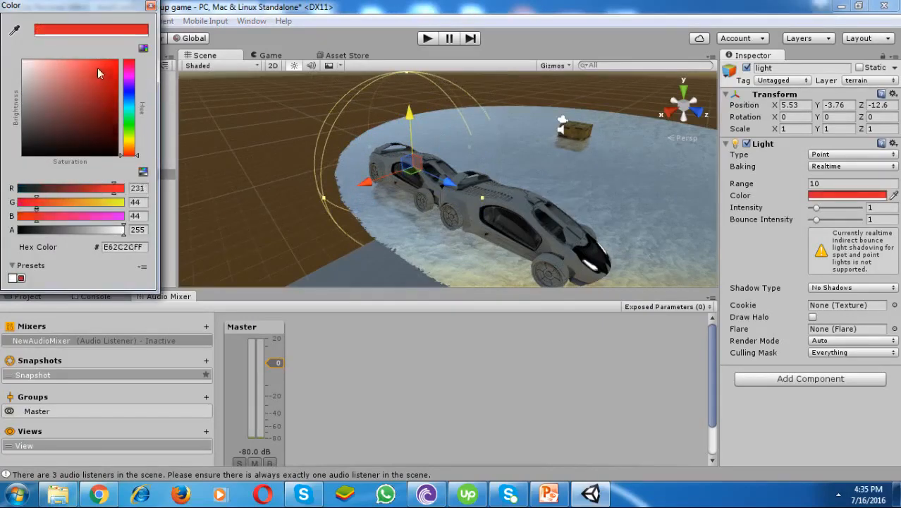
click(151, 6)
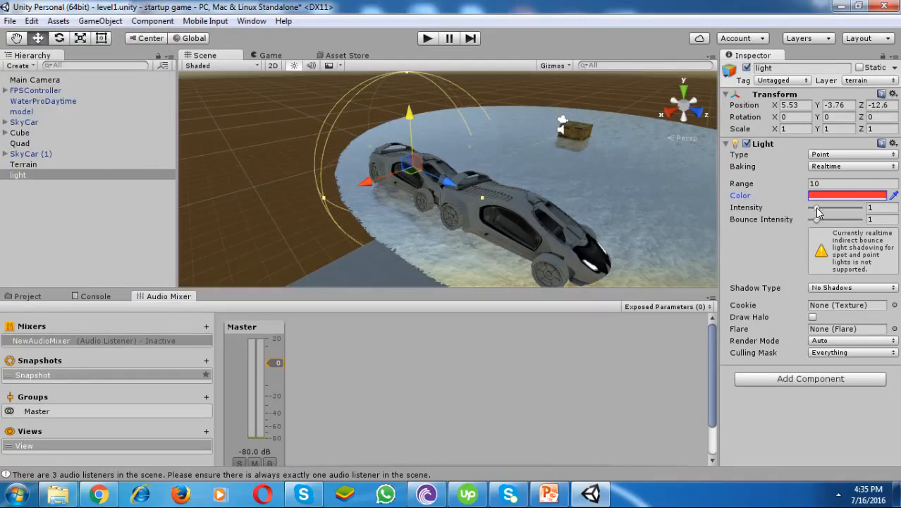
Set the light's Intensity to 4.9 and its Bounce Intensity to 4.4
drag(817, 211, 831, 229)
scroll(477, 184, down, 5)
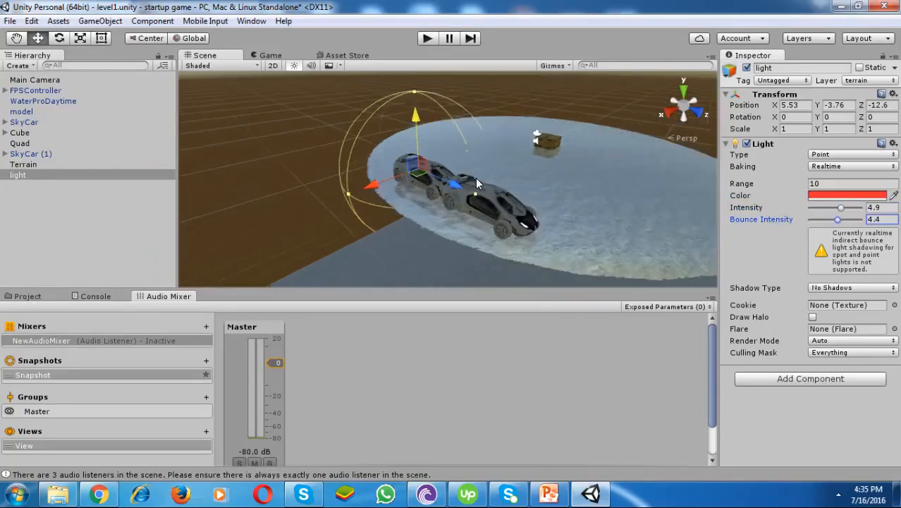
scroll(476, 184, up, 4)
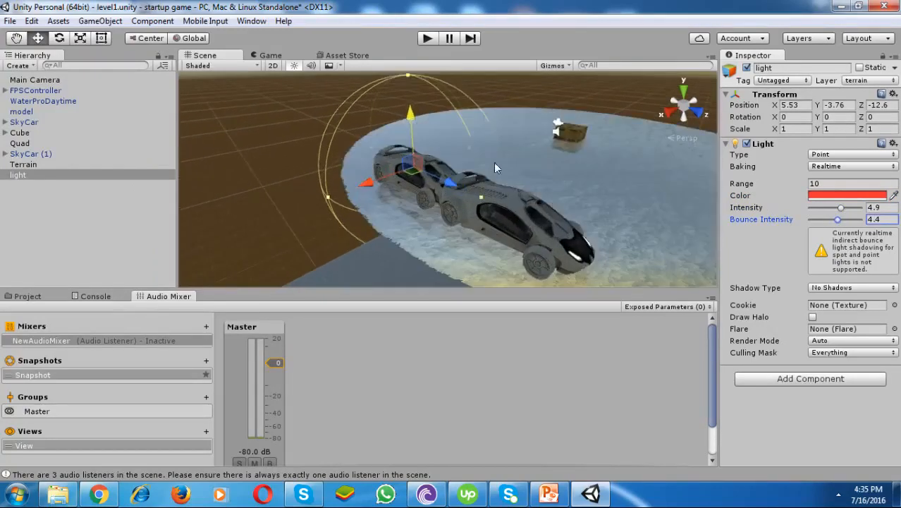
Raise the light to a Y position of about -2.81 and toggle the scene view lighting repeatedly, leaving it off
drag(417, 118, 408, 106)
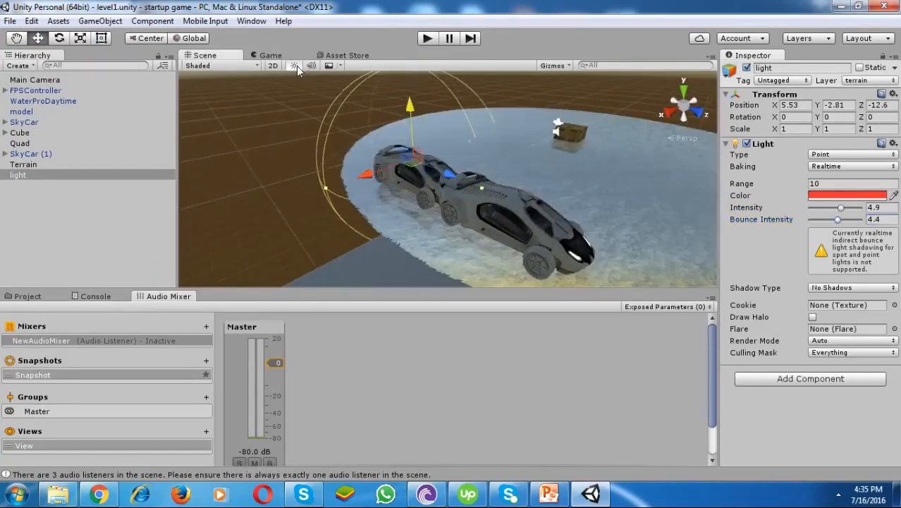
click(296, 65)
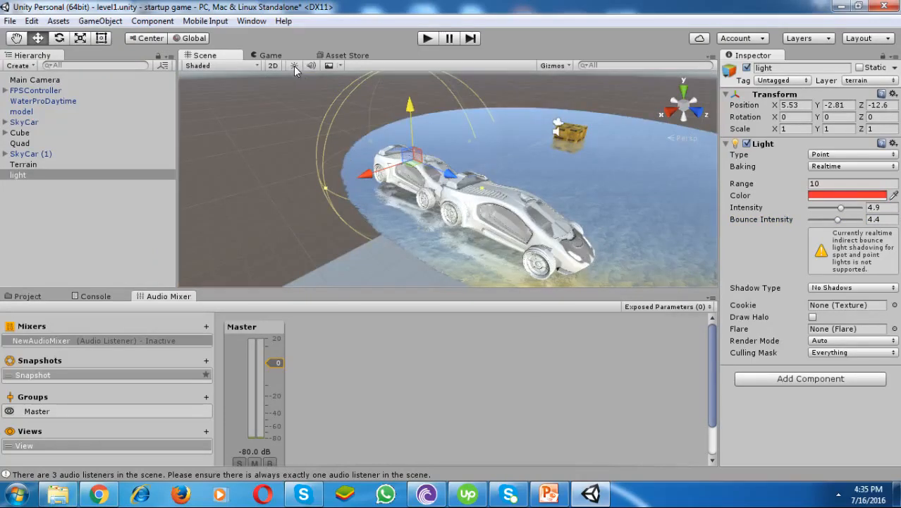
click(294, 66)
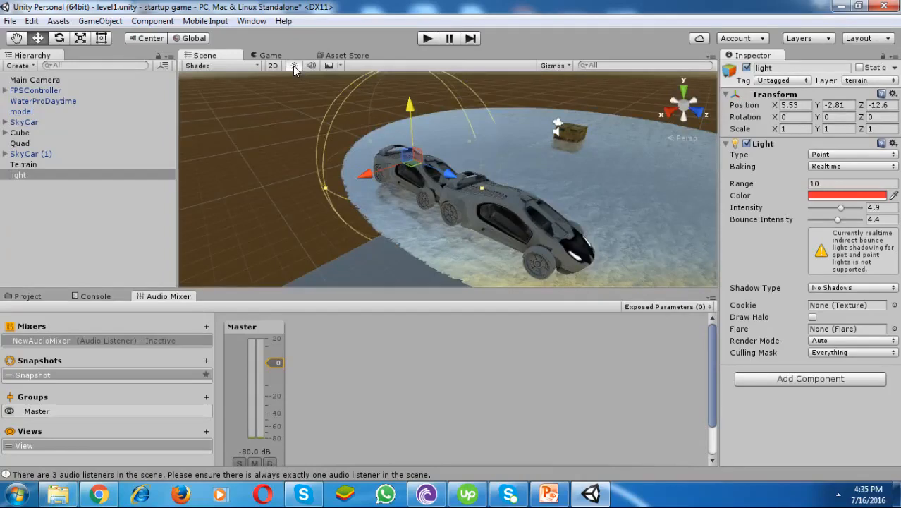
click(294, 66)
click(294, 65)
click(294, 65)
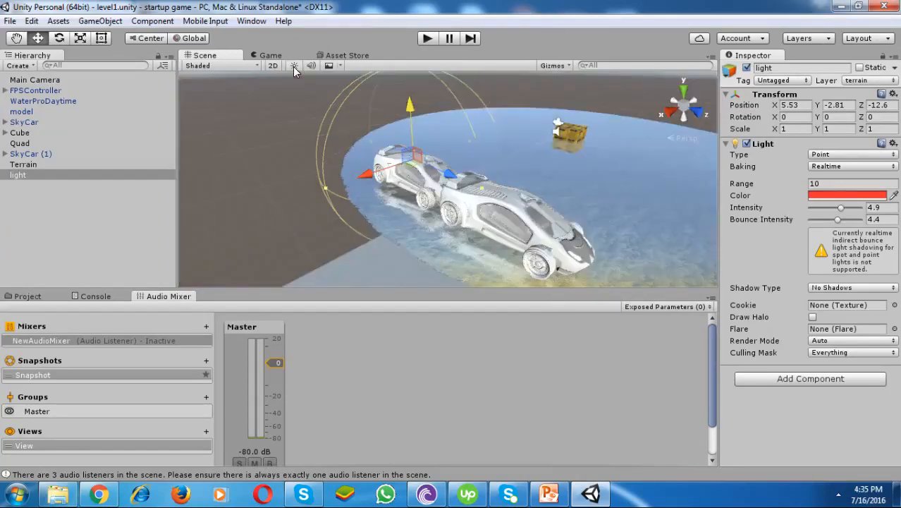
Move the light along its X axis to about 1.09 and turn the scene view lighting back on
drag(365, 175, 480, 171)
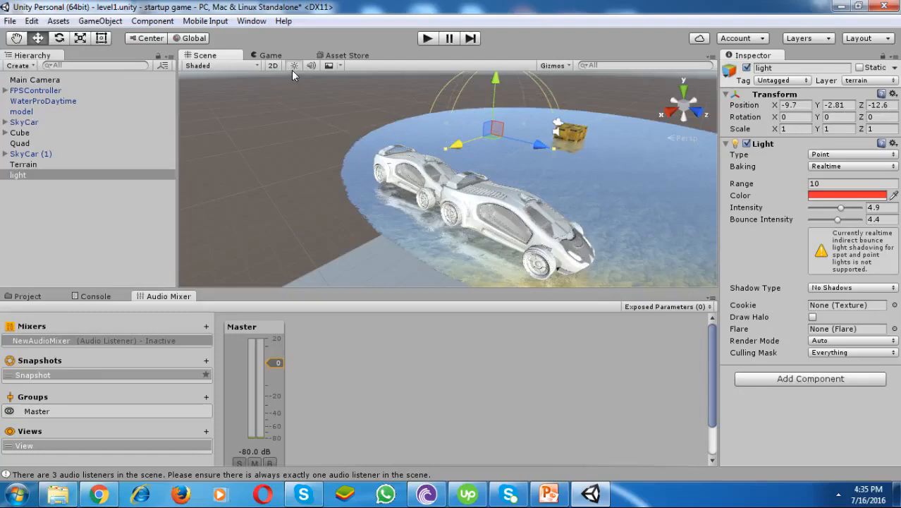
click(292, 69)
drag(457, 149, 399, 165)
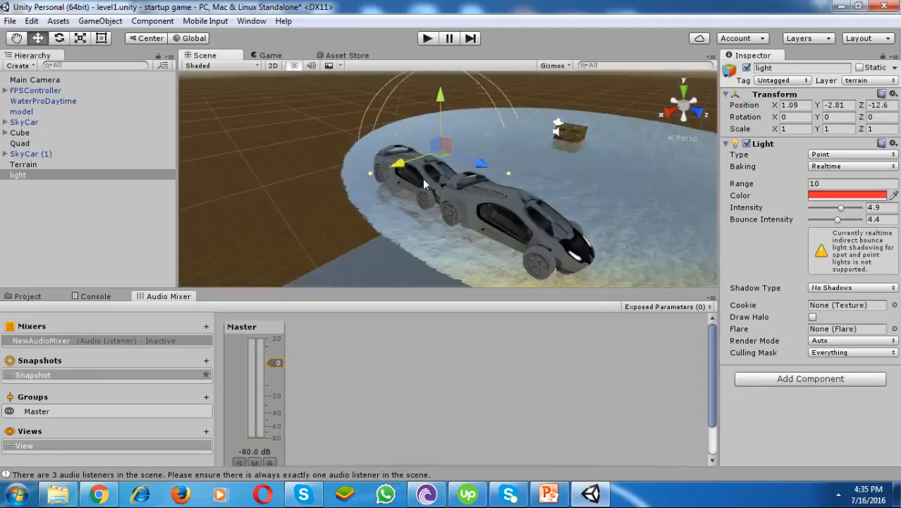
Play the game, walk forward to view the light's effect from the first-person camera, and stop play mode
click(427, 40)
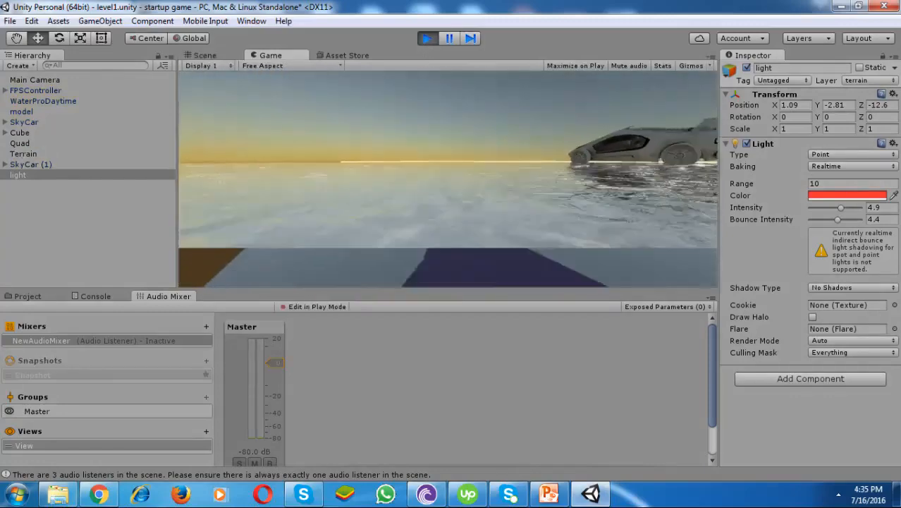
key(w)
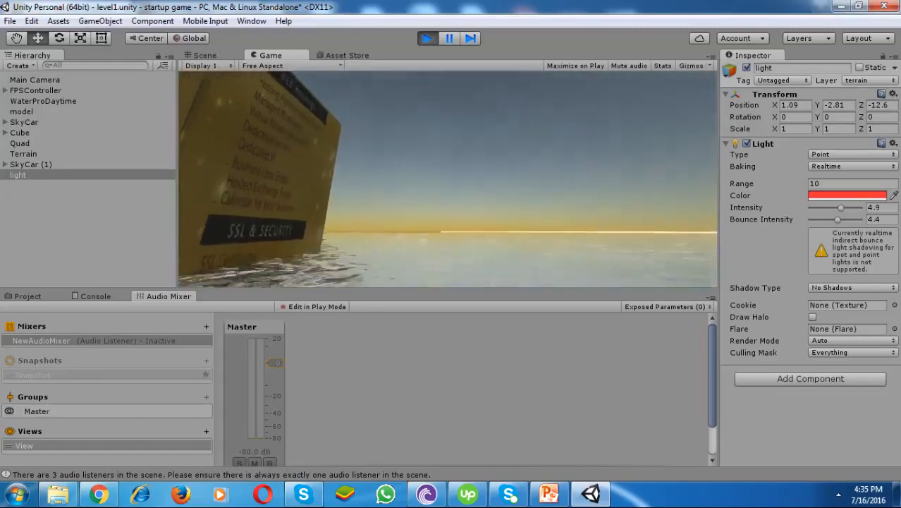
key(Escape)
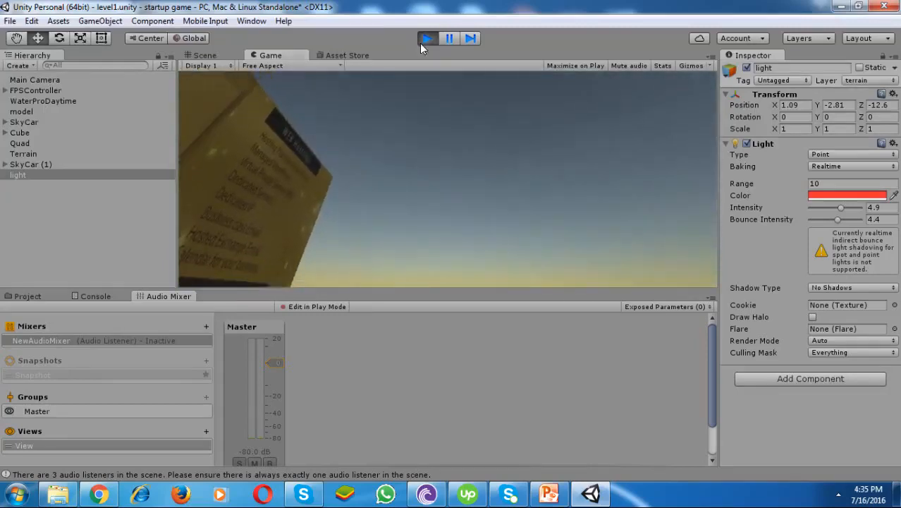
click(427, 39)
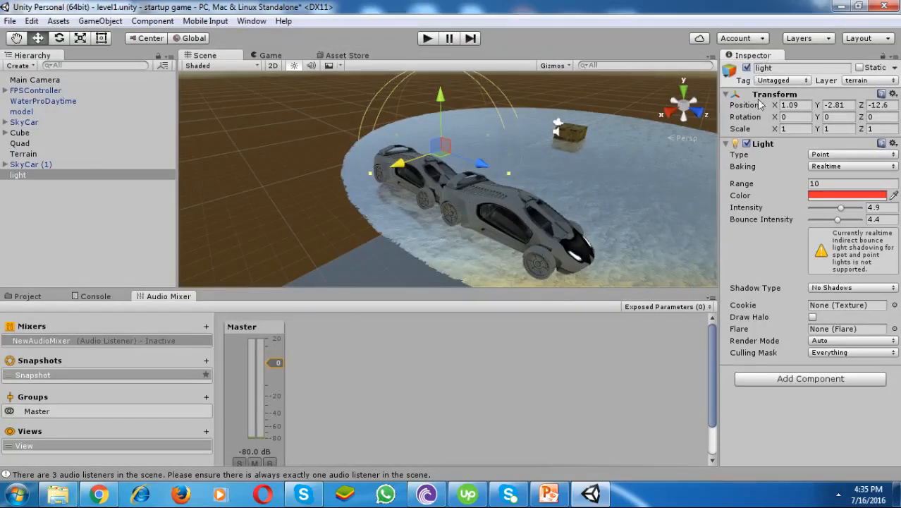
Check the Game Objects and components slide in PowerPoint, return to Unity and deactivate the light object
click(544, 494)
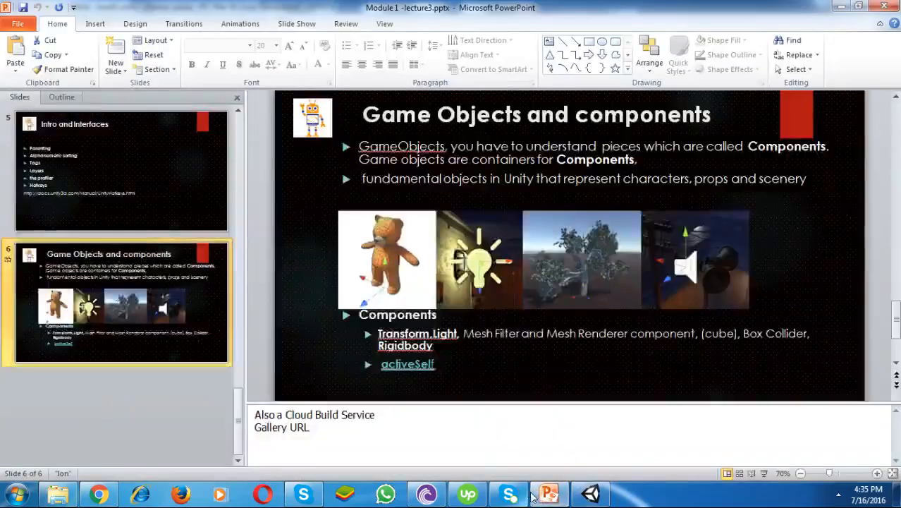
click(545, 496)
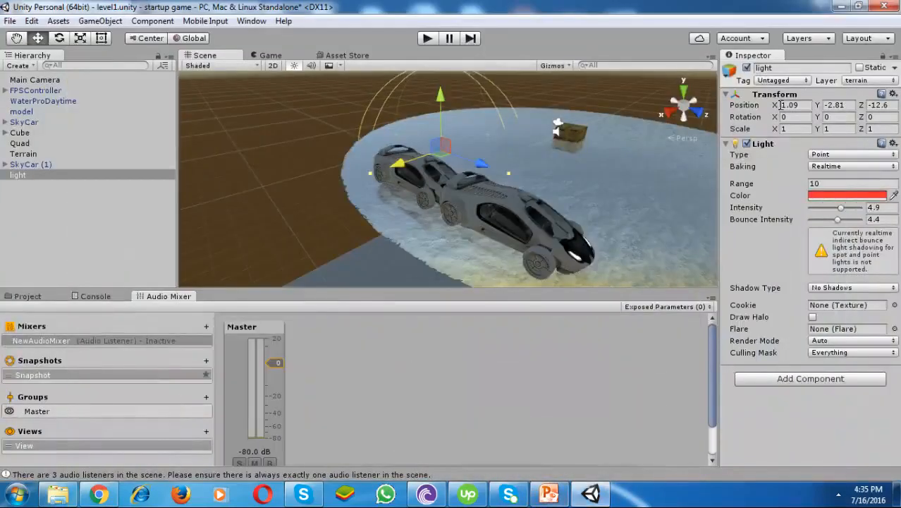
click(746, 68)
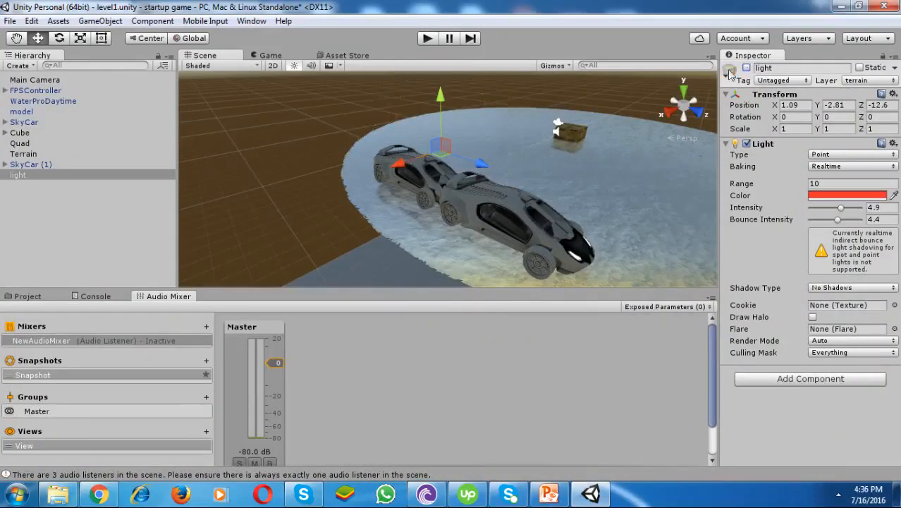
Play the game with the light object deactivated, walk around the water, and stop play mode
click(429, 39)
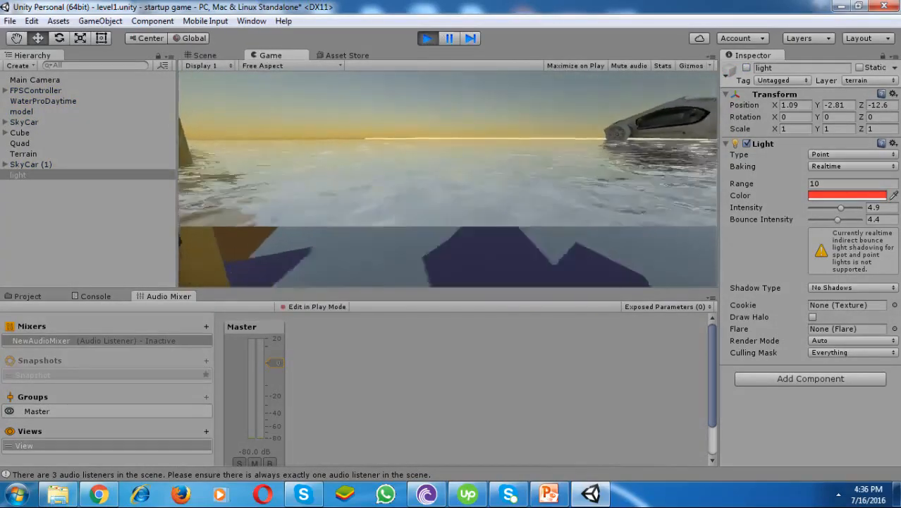
key(w)
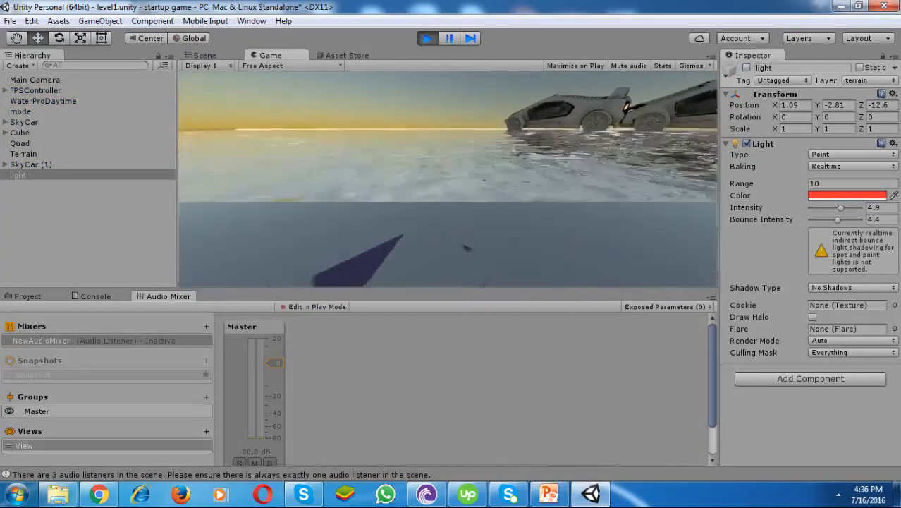
key(w)
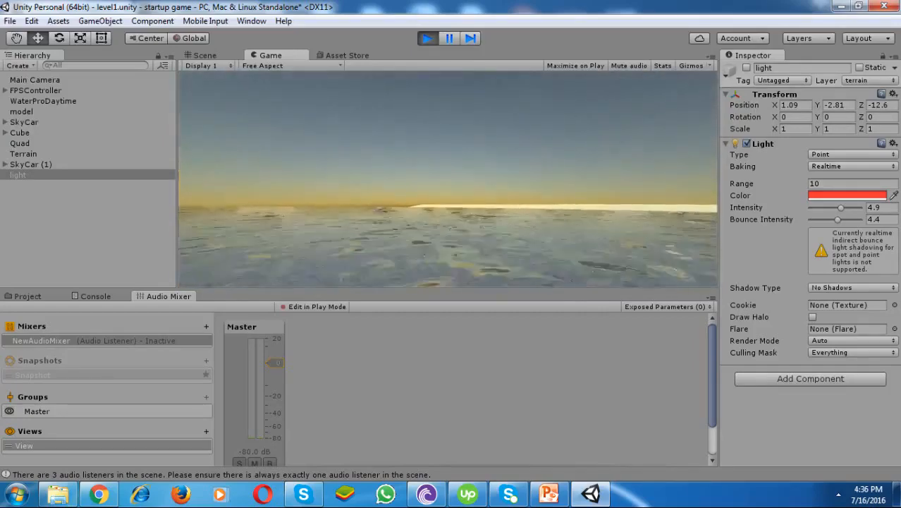
click(427, 38)
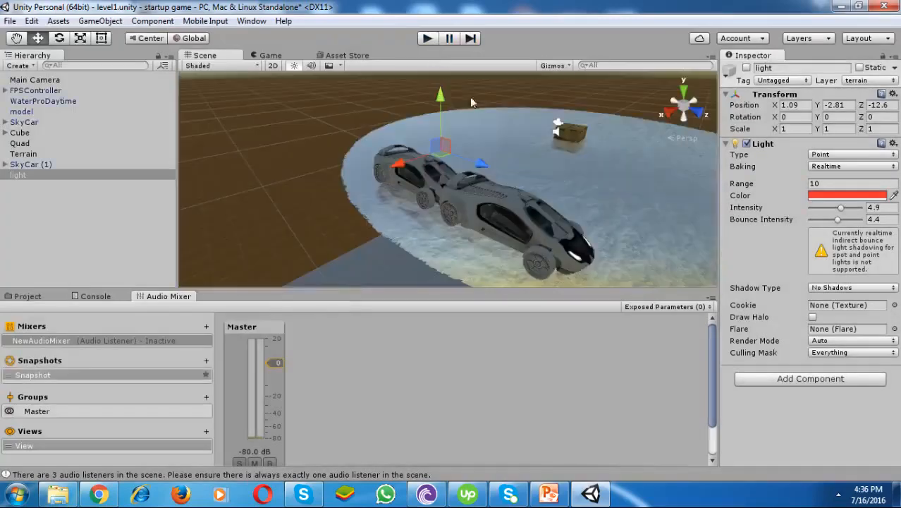
Reactivate the light object and move it near the crate, to about Y -0.34, Z 1.72
click(746, 67)
drag(440, 110, 555, 186)
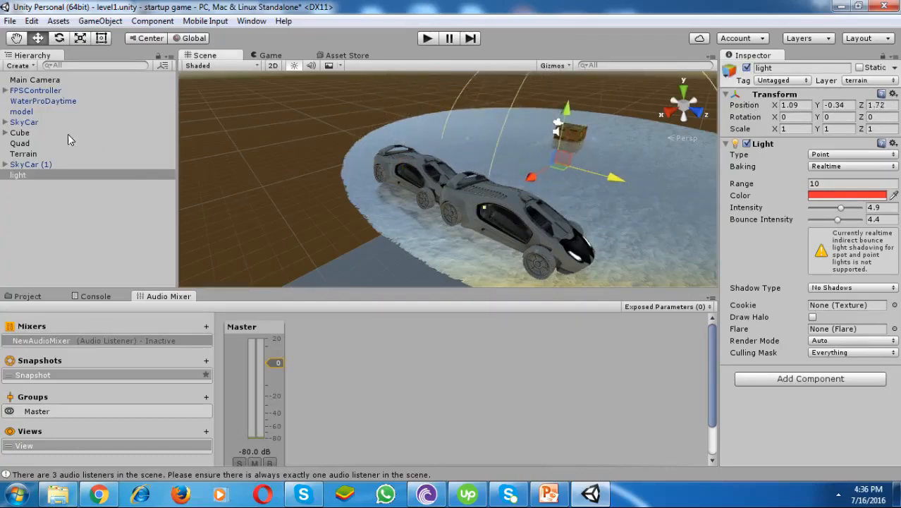
Select Terrain, Cube, model and FPSController one after another to examine their components
click(29, 154)
click(33, 134)
click(39, 112)
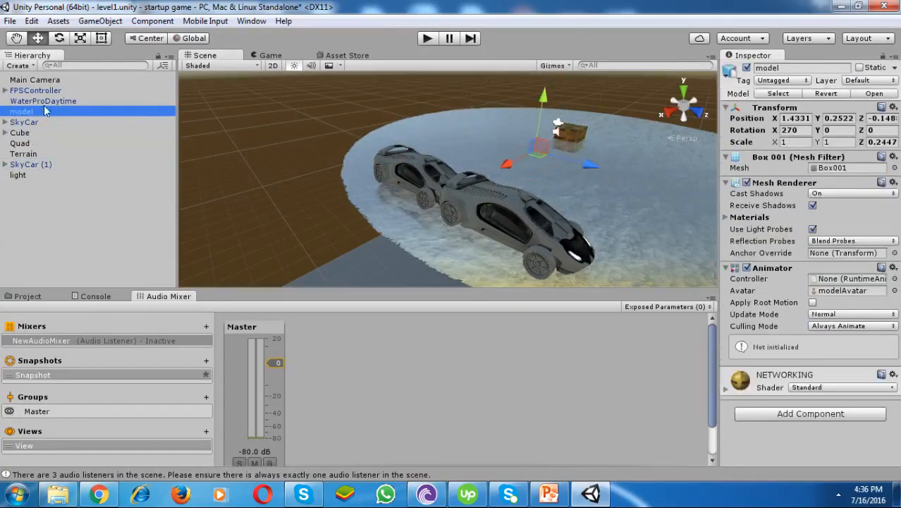
click(558, 127)
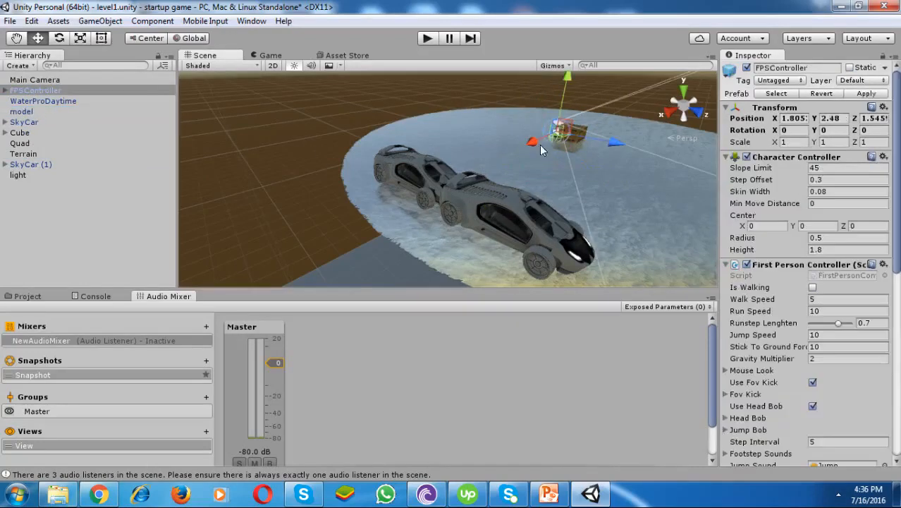
Set the light object's Shadow Type to Hard Shadows and raise the light to a Y position of 3
click(26, 176)
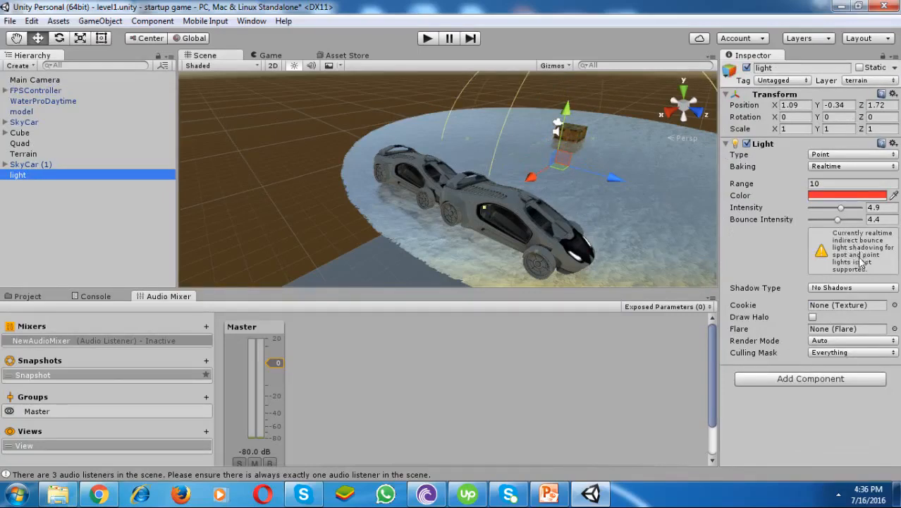
click(871, 290)
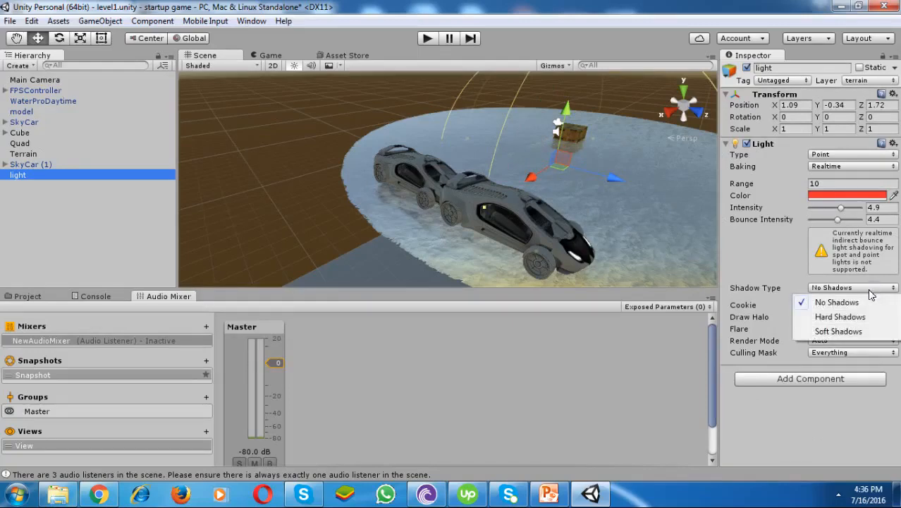
click(847, 323)
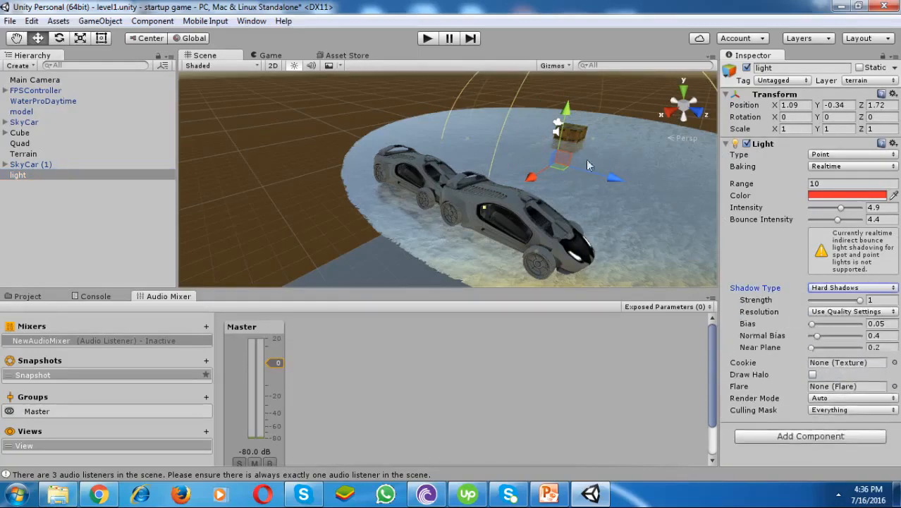
drag(565, 117, 568, 72)
click(583, 65)
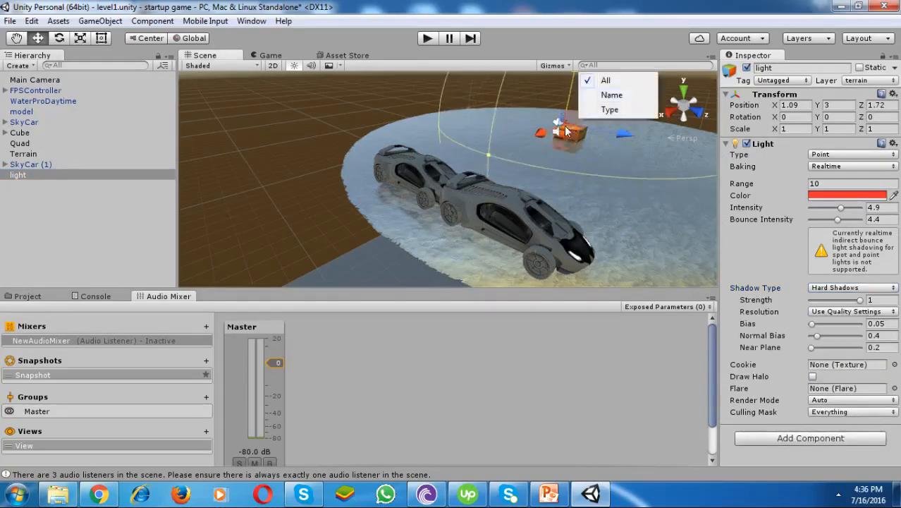
Move the light object above the two cars, to about X 13.25, Y 5.33, Z 2.43
click(531, 134)
drag(551, 135, 593, 137)
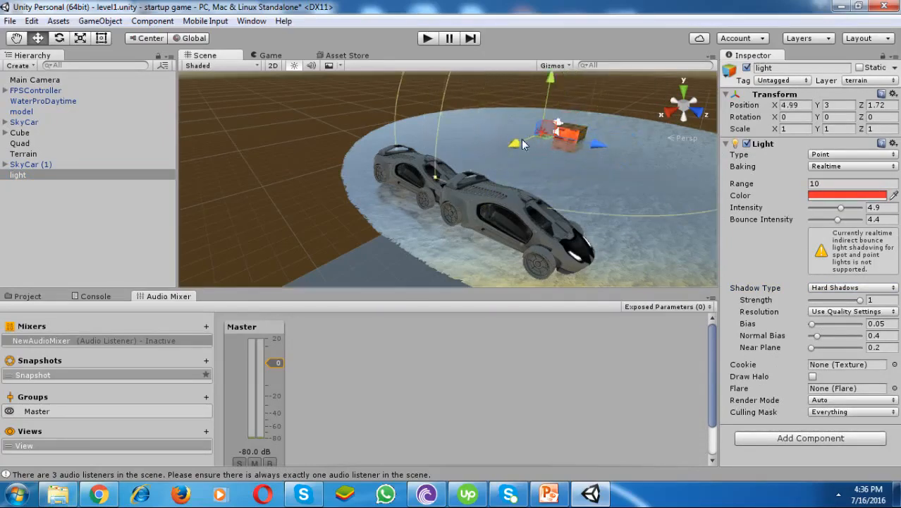
drag(522, 143, 484, 60)
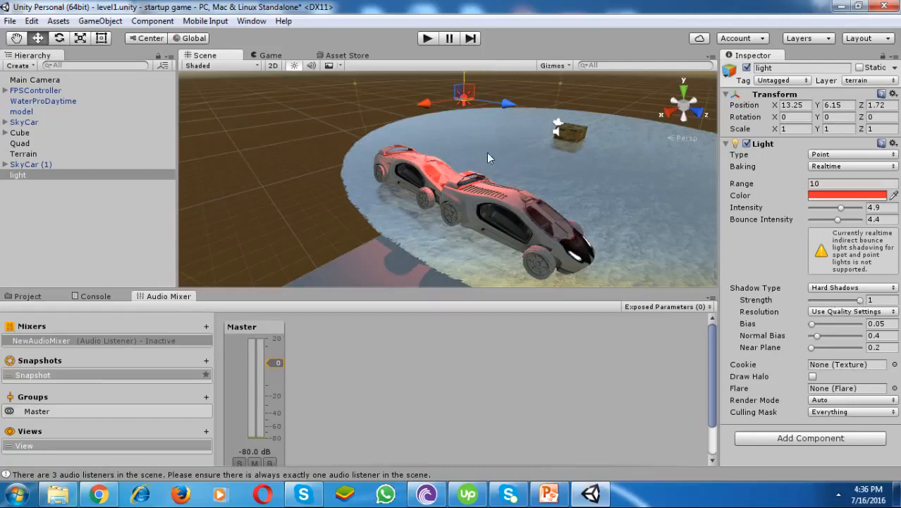
drag(463, 107, 476, 125)
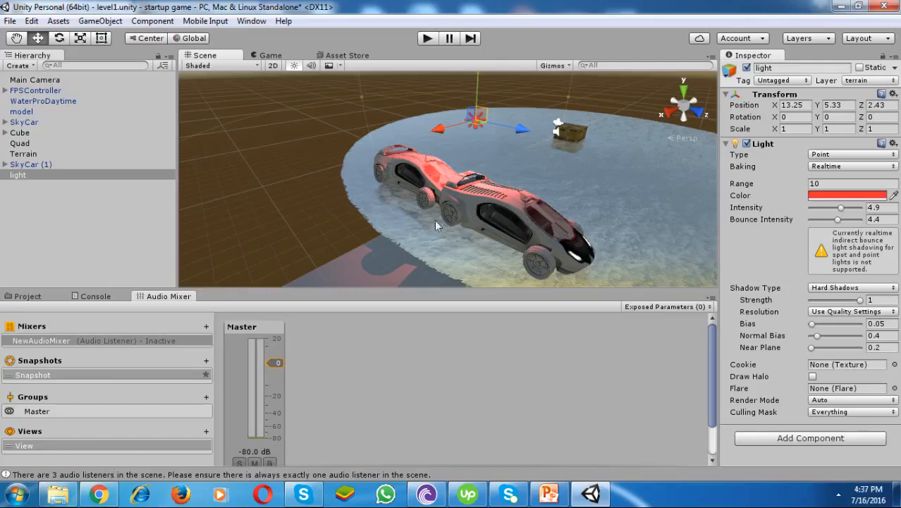
Switch to PowerPoint to review the Game Objects and components slide, and return to Unity
click(549, 494)
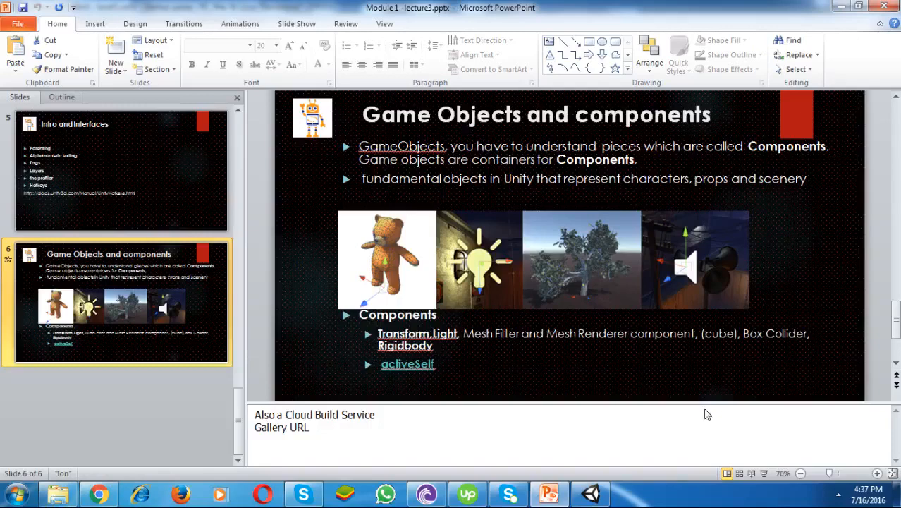
click(840, 6)
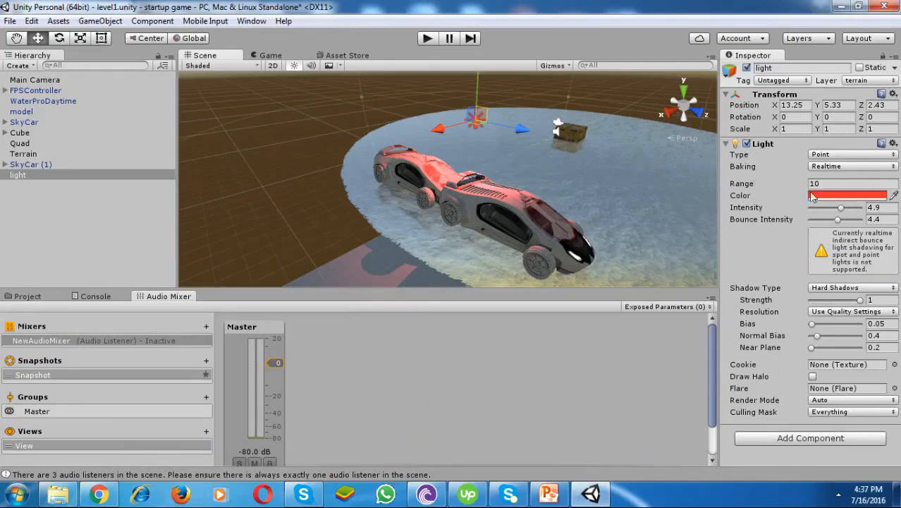
Change the light's Type to Directional and move it to about X 14.56, Y 5.33, Z 3.49
click(822, 155)
click(824, 185)
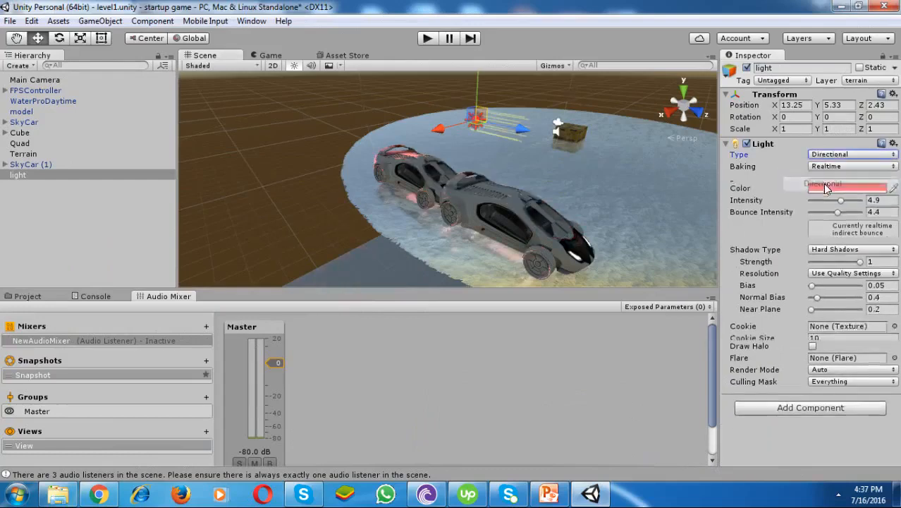
mouse_move(474, 122)
mouse_down()
mouse_move(477, 98)
mouse_move(445, 113)
mouse_move(353, 203)
mouse_move(475, 136)
mouse_up()
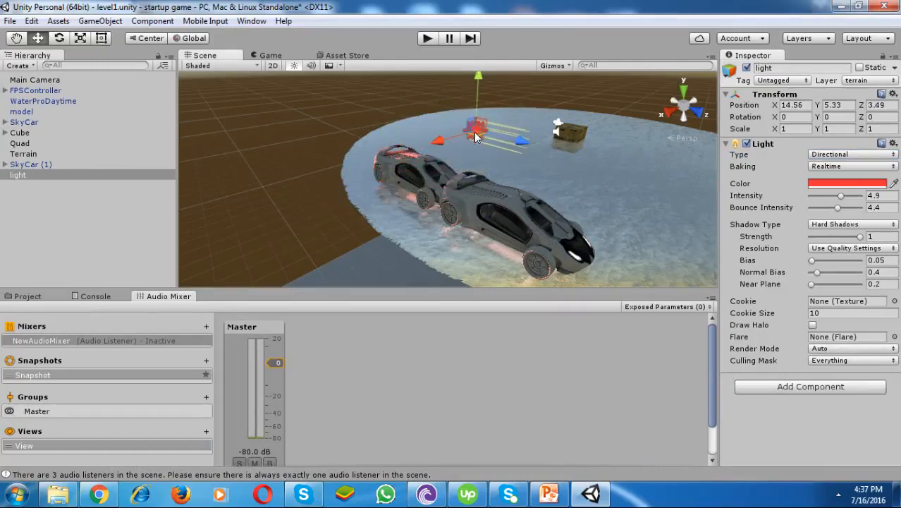
Set the light's Type to Point and move it to about X 14.27, Y 5.89 above the cars
click(822, 154)
click(815, 199)
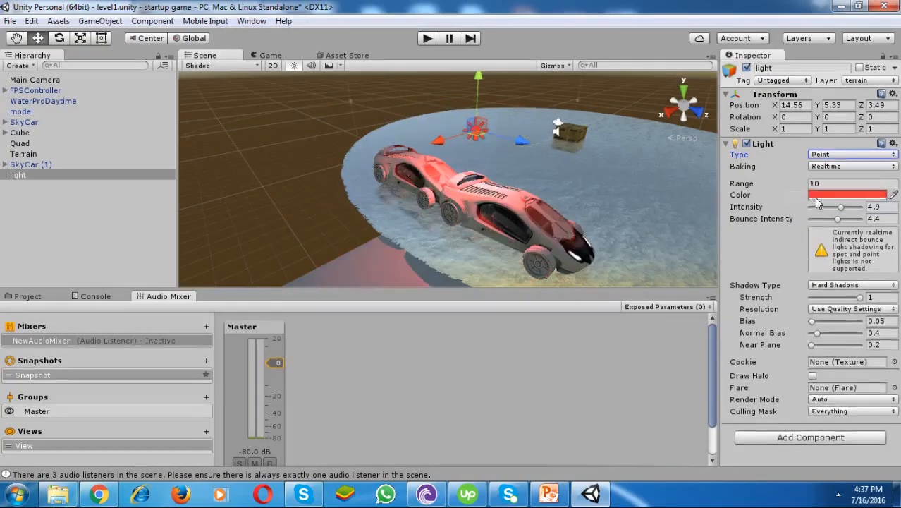
drag(475, 134, 481, 115)
Change the light's Type to Spot and move it behind the cars, to about X 17.54, Y 8.25, Z -2.9
click(831, 156)
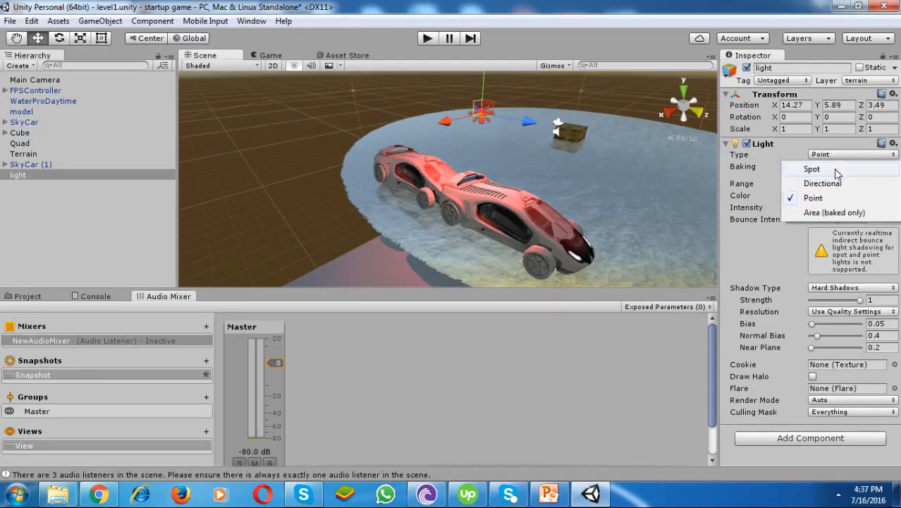
click(833, 171)
drag(482, 113, 356, 129)
scroll(357, 129, down, 8)
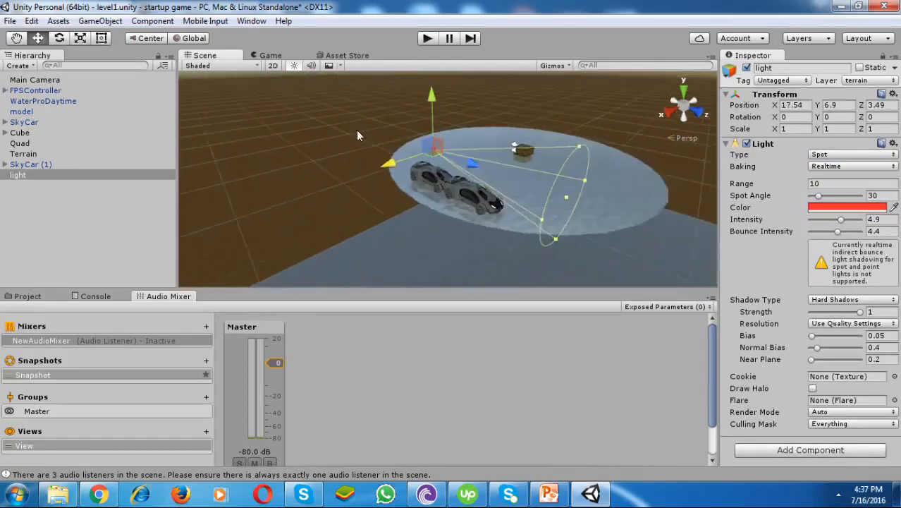
drag(413, 134, 387, 118)
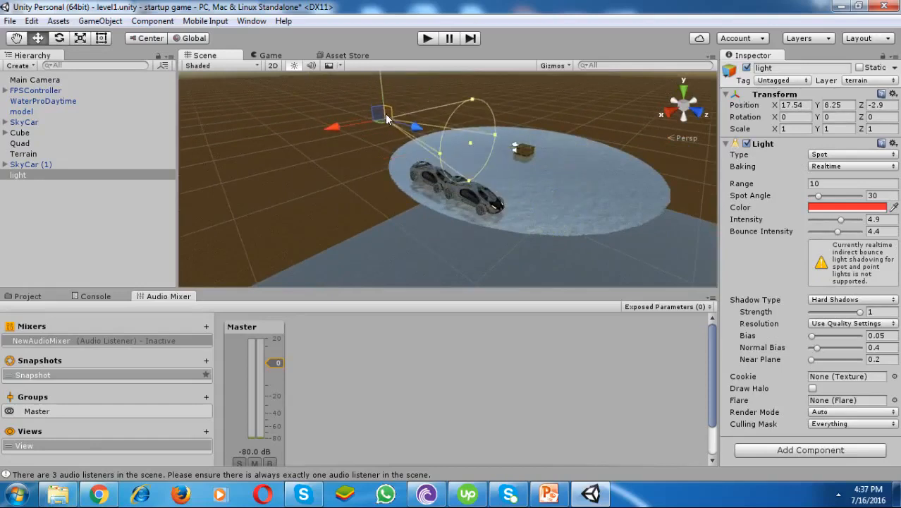
Try rotating the spot light about 47 degrees around its X axis, and undo the rotation
click(60, 39)
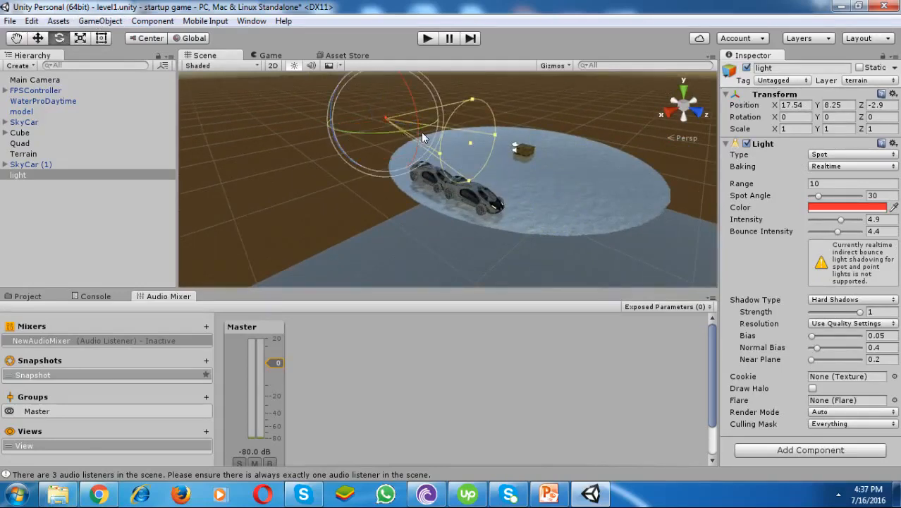
drag(416, 133, 416, 228)
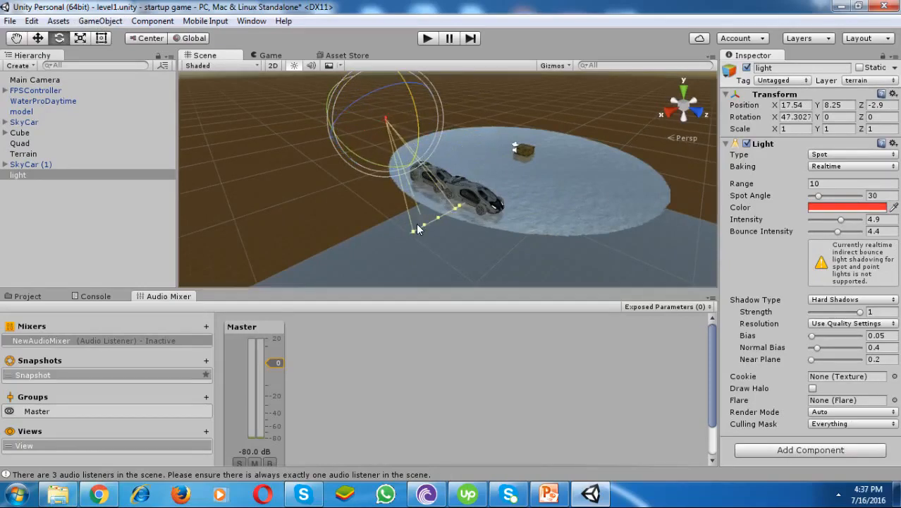
key(ctrl+z)
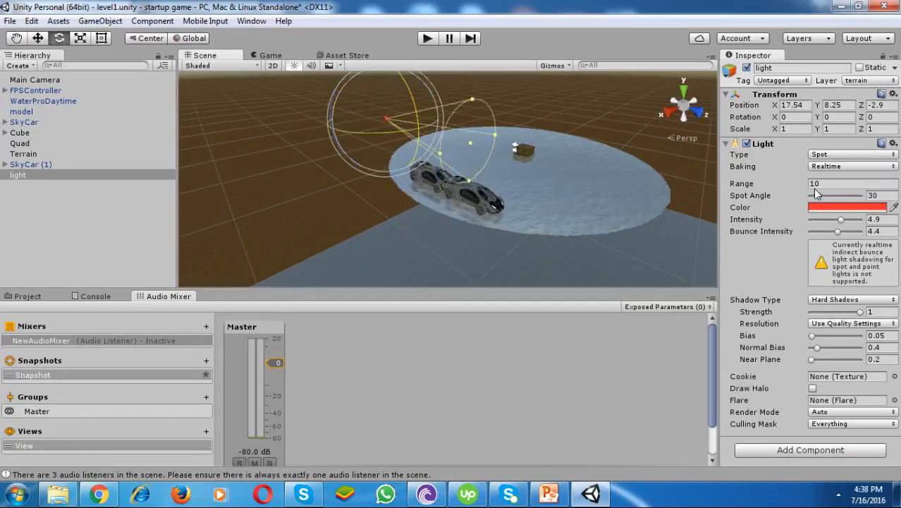
Narrow the light's Spot Angle to 18 and switch its Type to Point
mouse_move(820, 198)
mouse_down()
mouse_move(834, 197)
mouse_move(802, 195)
mouse_move(814, 187)
mouse_up()
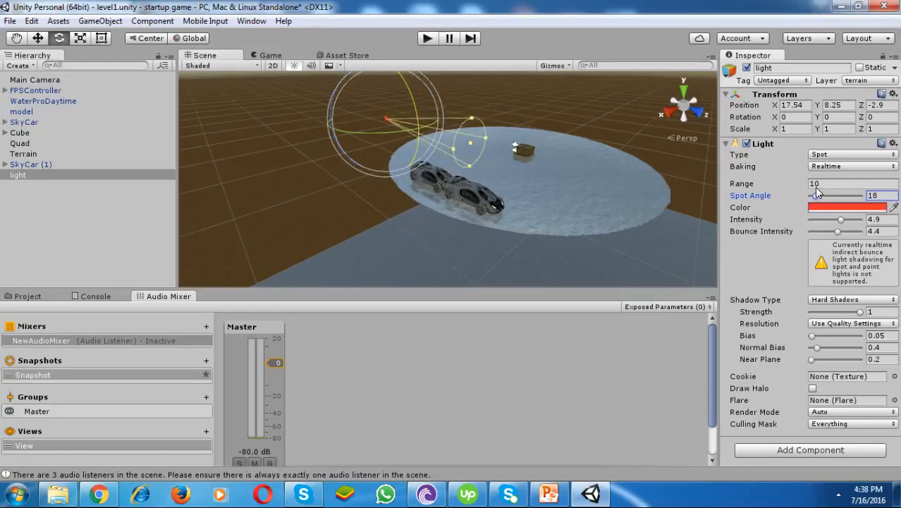
click(830, 166)
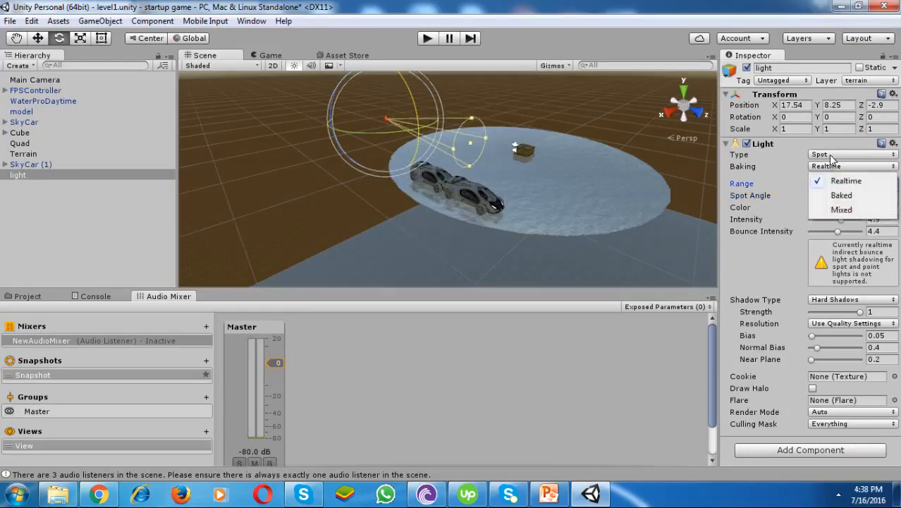
click(827, 154)
click(820, 197)
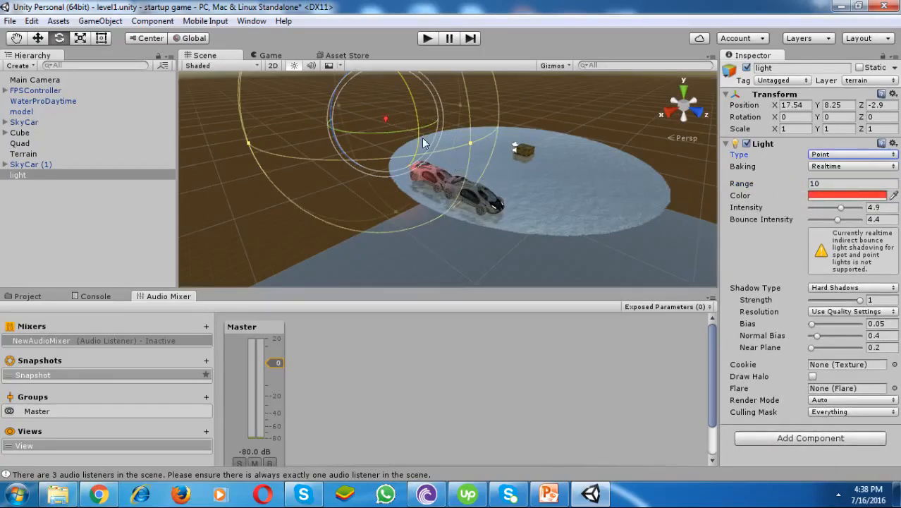
Rotate the point light freely to about X 10.2, Y -12.1, Z -11.5
drag(414, 109, 455, 173)
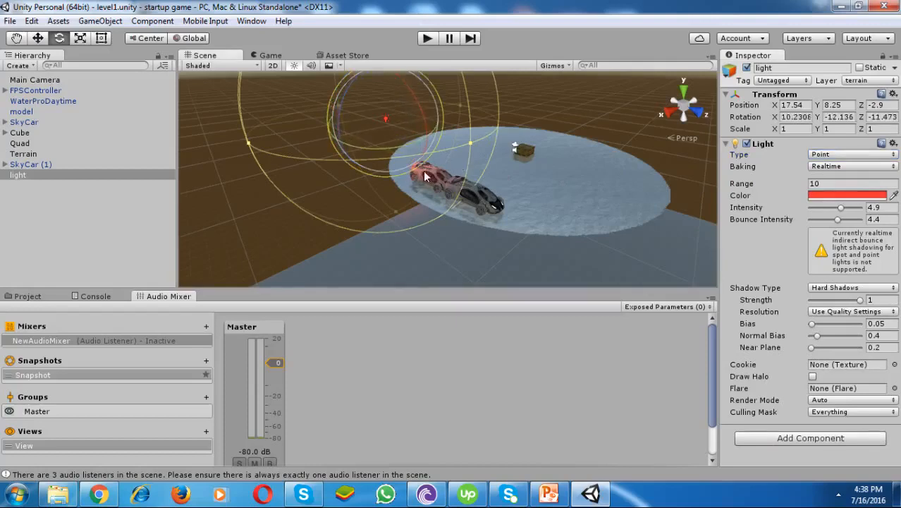
scroll(418, 187, up, 3)
scroll(418, 187, up, 5)
Reselect the light object and open the asset picker for its Flare property
click(418, 194)
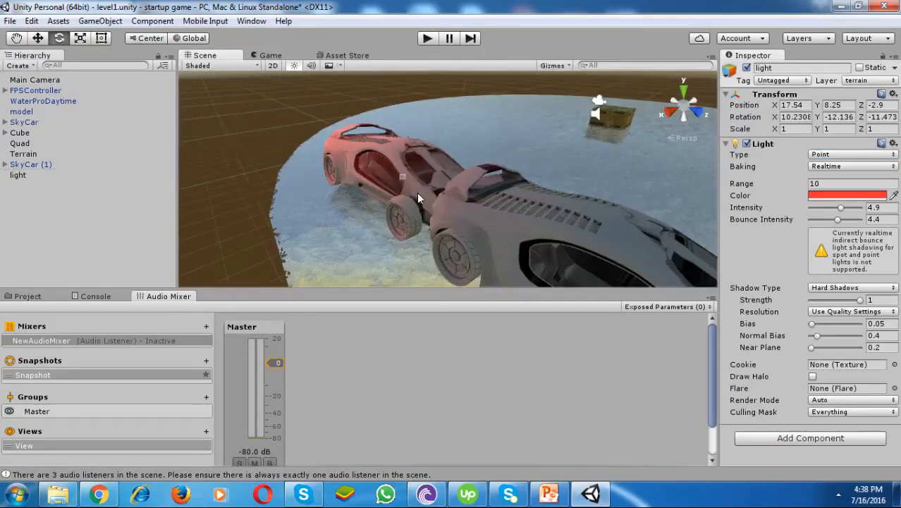
click(338, 134)
click(21, 176)
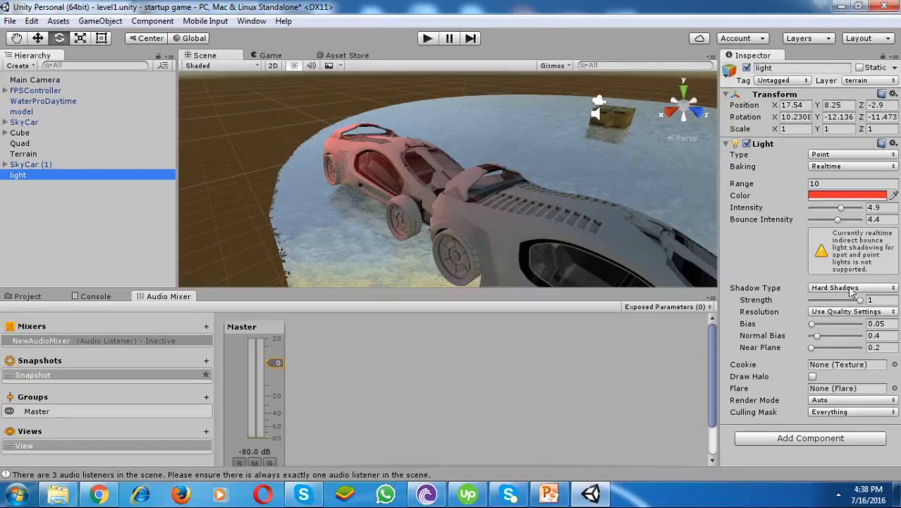
click(824, 393)
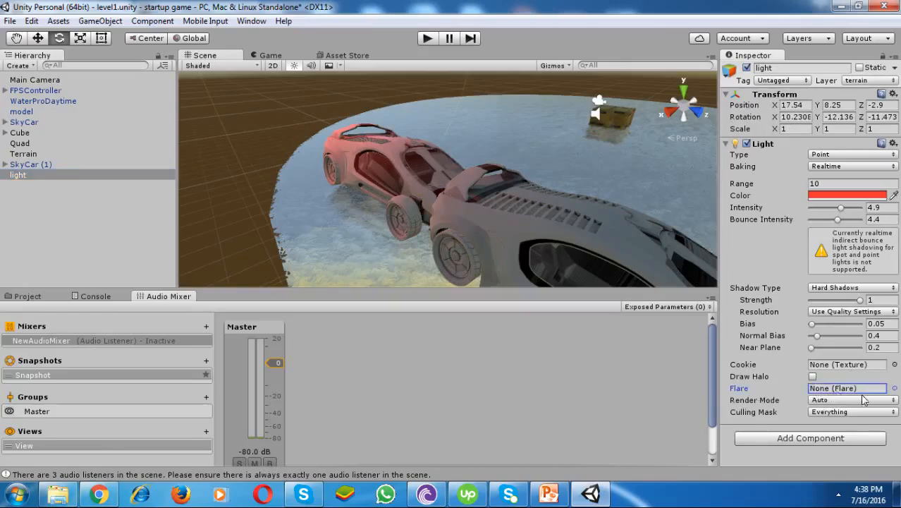
click(894, 389)
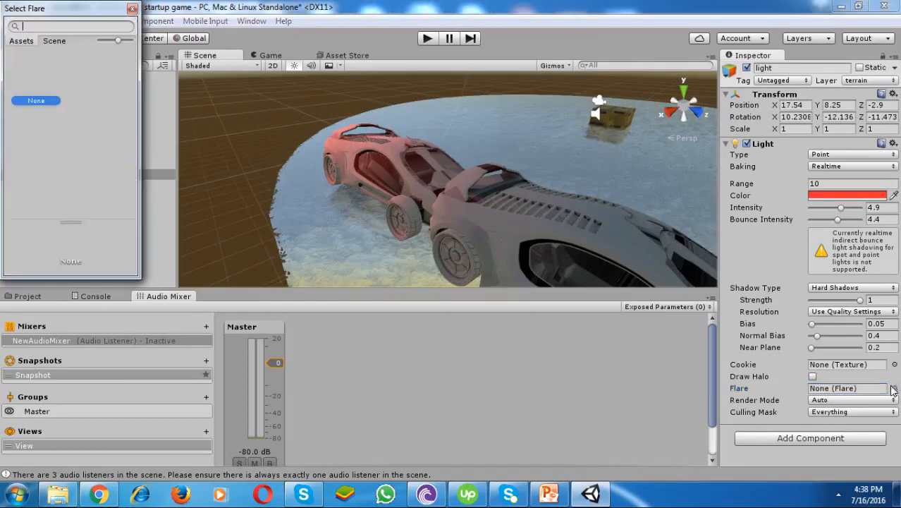